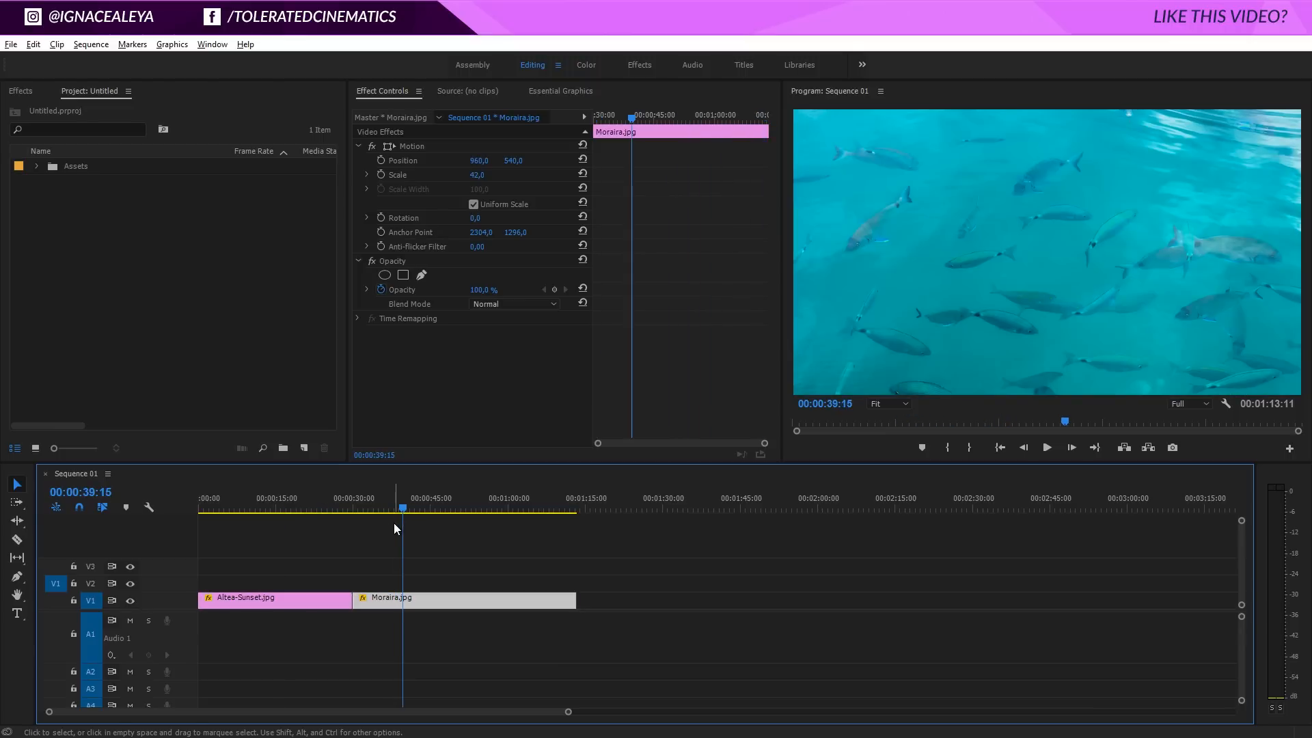
# Step: Create a 1920 × 1080, 25 fps adjustment layer in the project and rename it Transition
pyautogui.click(338, 503)
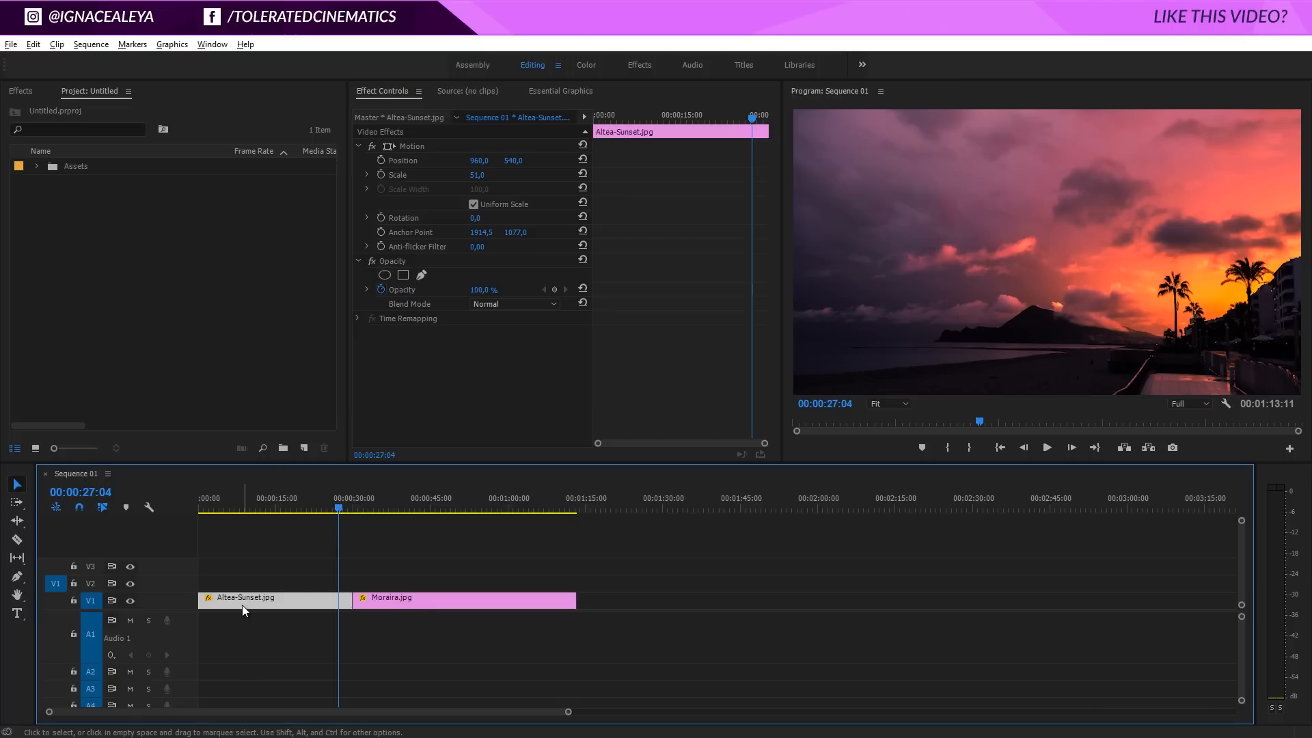
pyautogui.moveTo(324, 507); pyautogui.dragTo(413, 522)
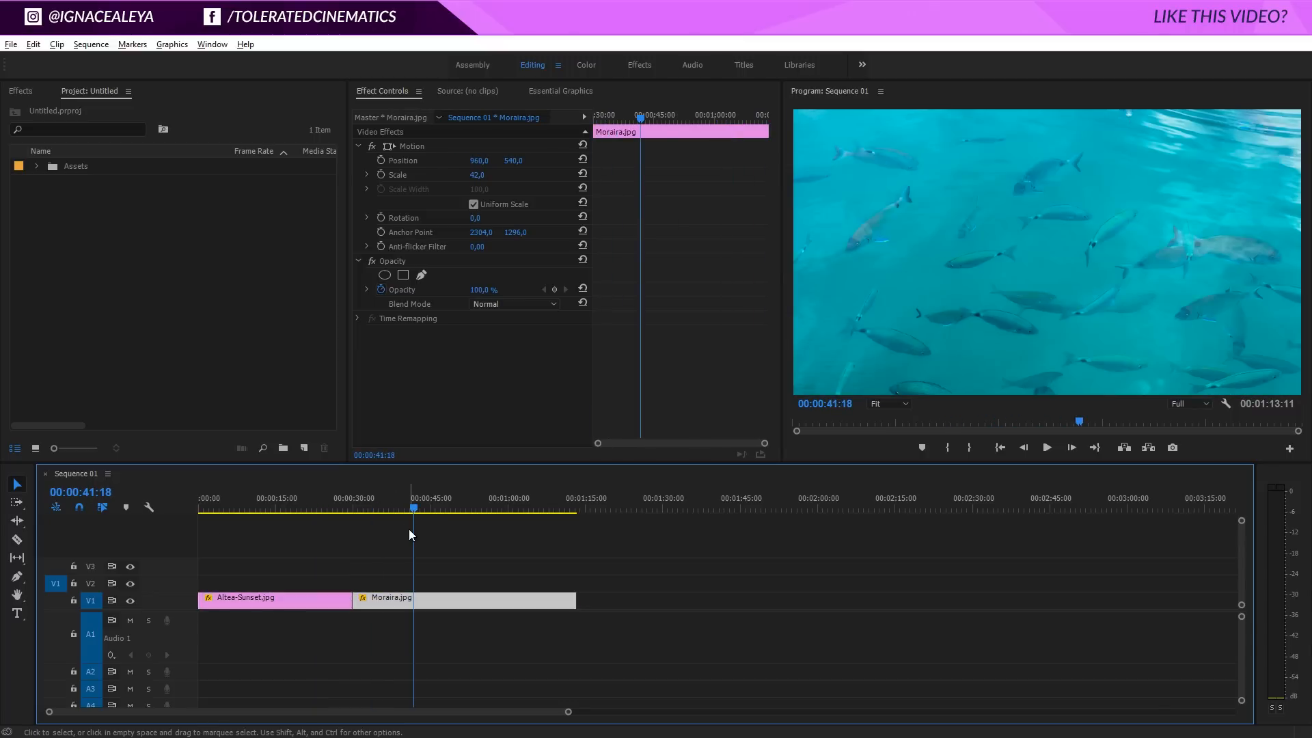
pyautogui.click(305, 448)
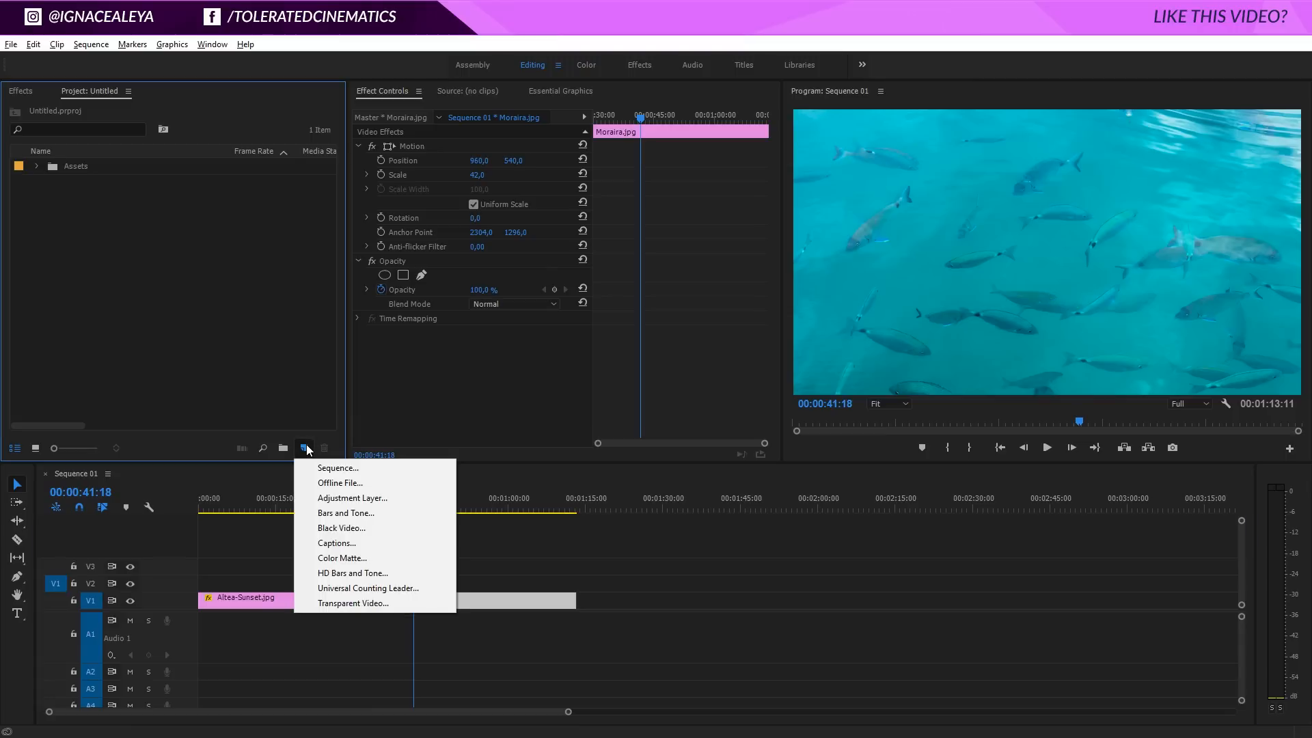
pyautogui.click(340, 498)
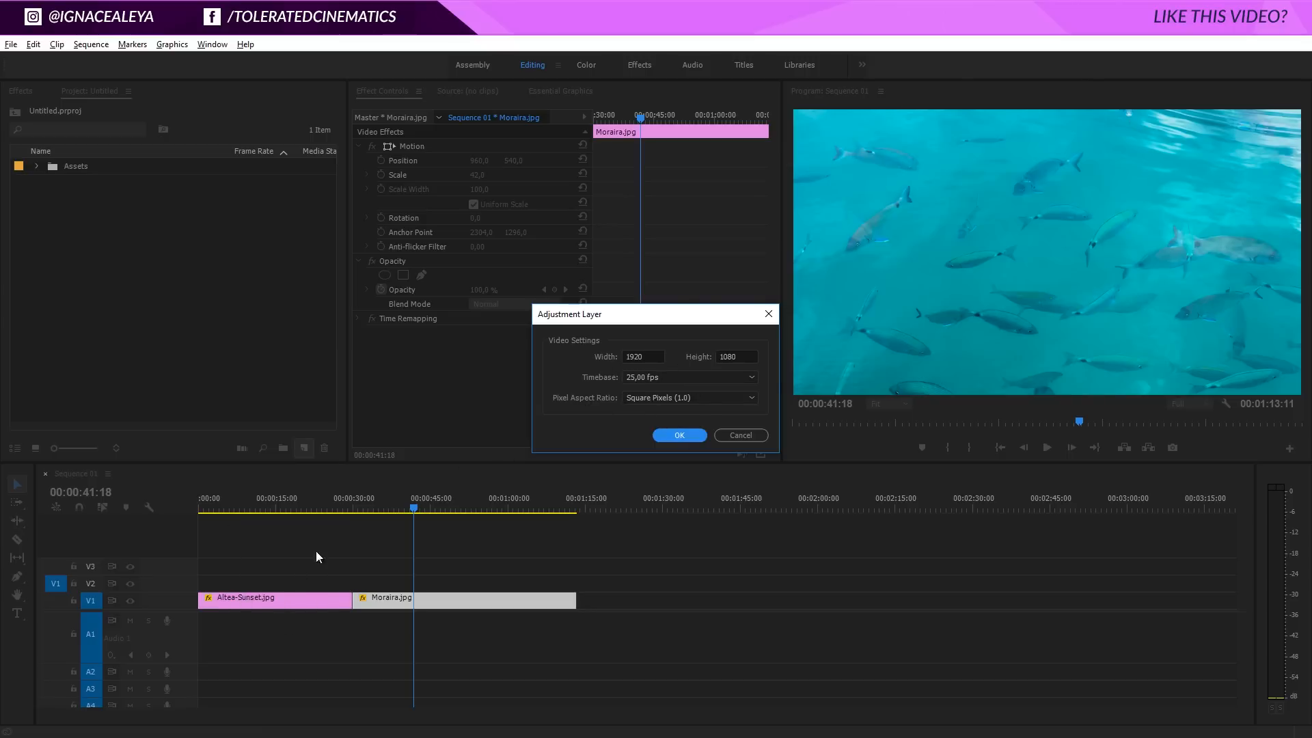
pyautogui.click(691, 436)
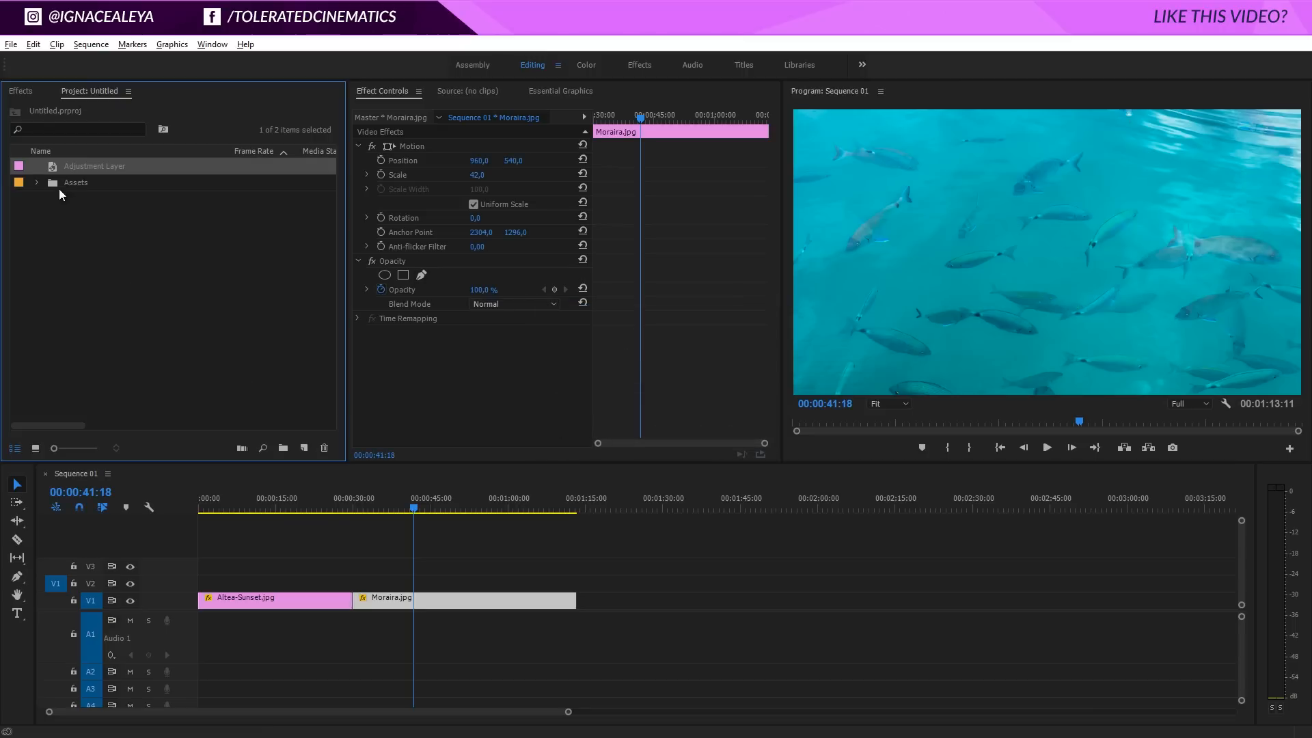
pyautogui.click(79, 167)
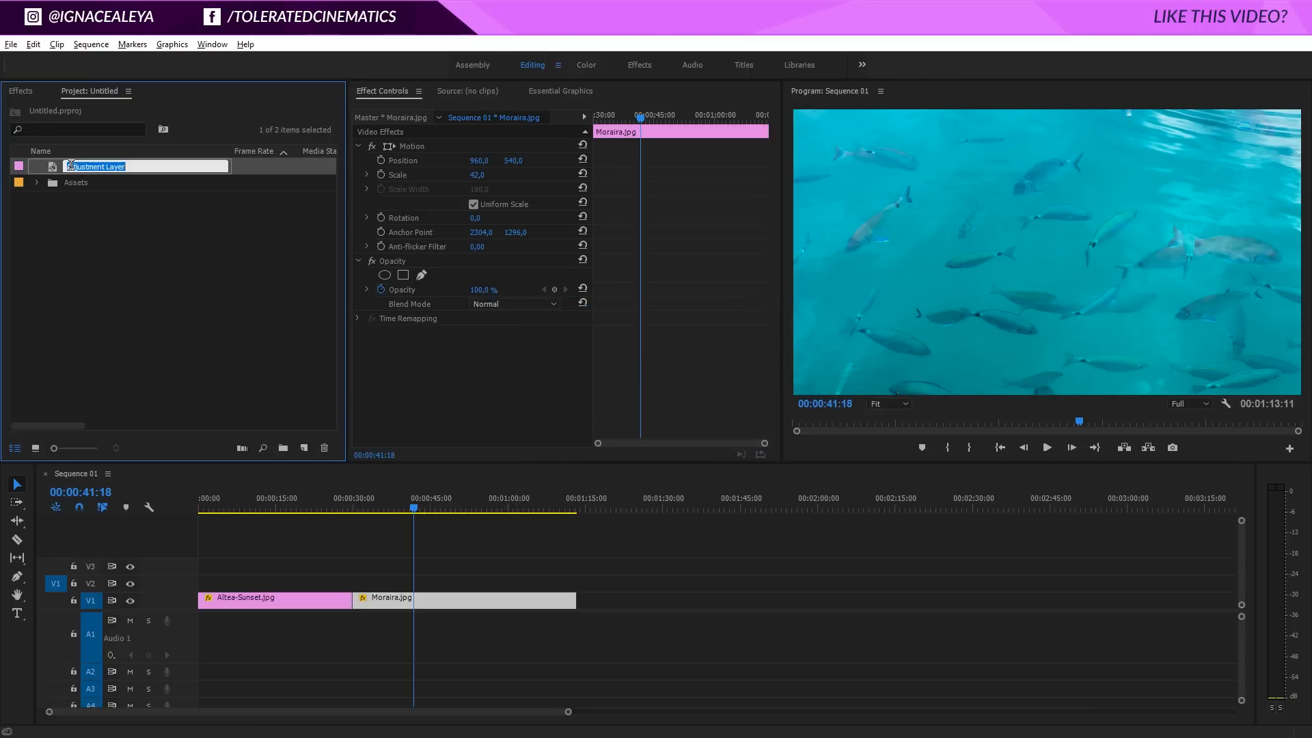
pyautogui.write('Transition')
pyautogui.press('Tab')
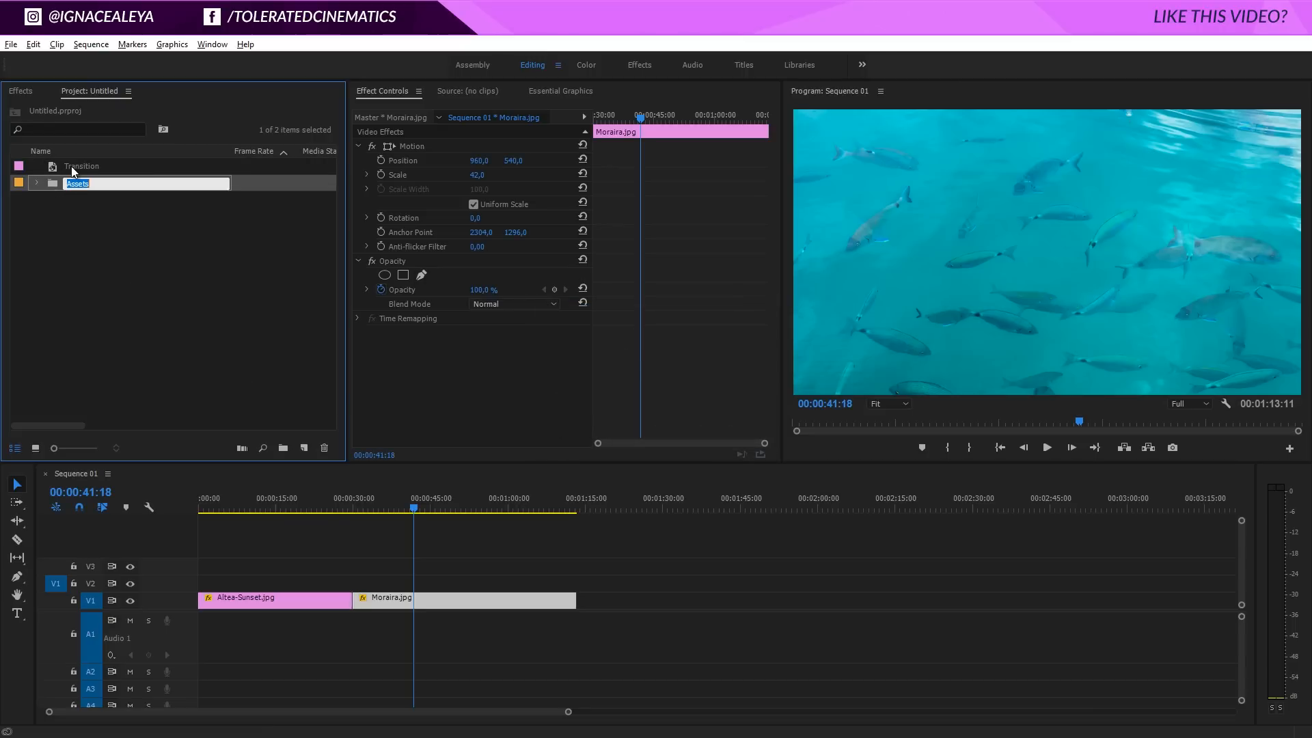
# Step: Place the Transition adjustment layer on track V2 so that it spans both image clips, and select it
pyautogui.moveTo(54, 166); pyautogui.dragTo(582, 585)
pyautogui.moveTo(569, 712); pyautogui.dragTo(373, 711)
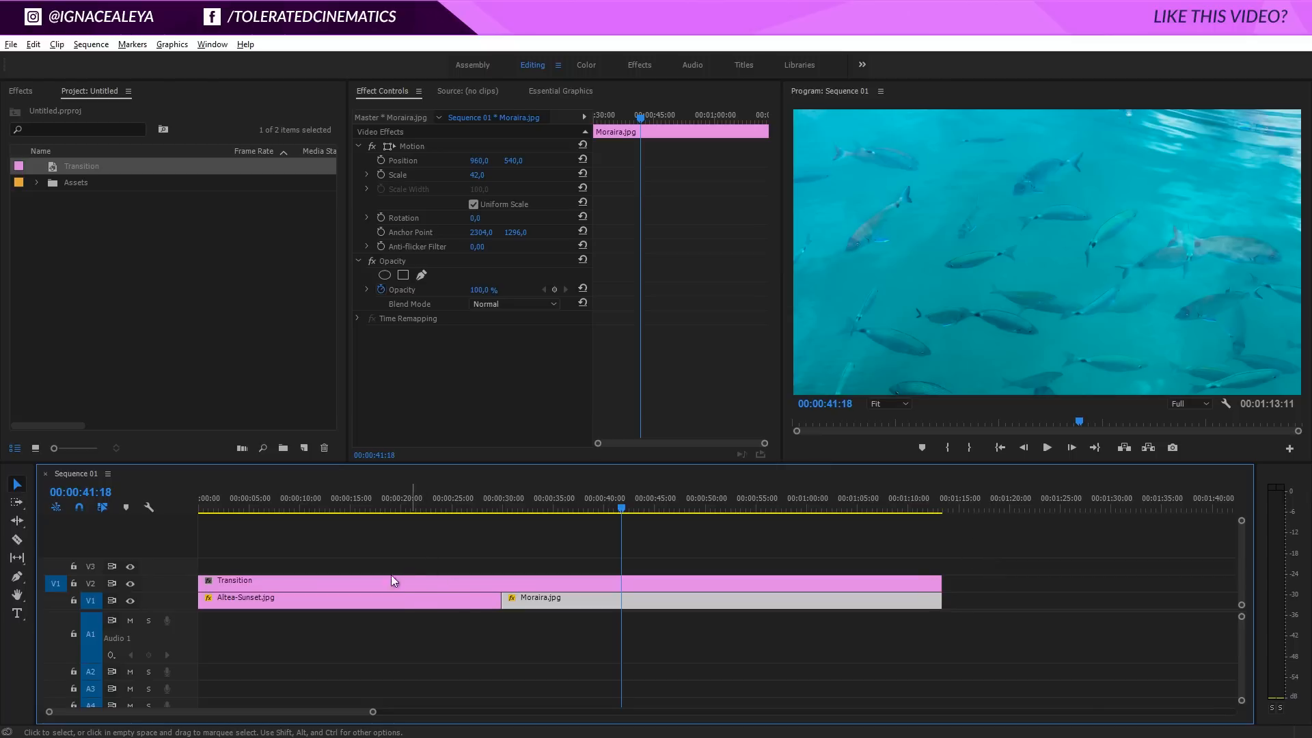
pyautogui.click(362, 585)
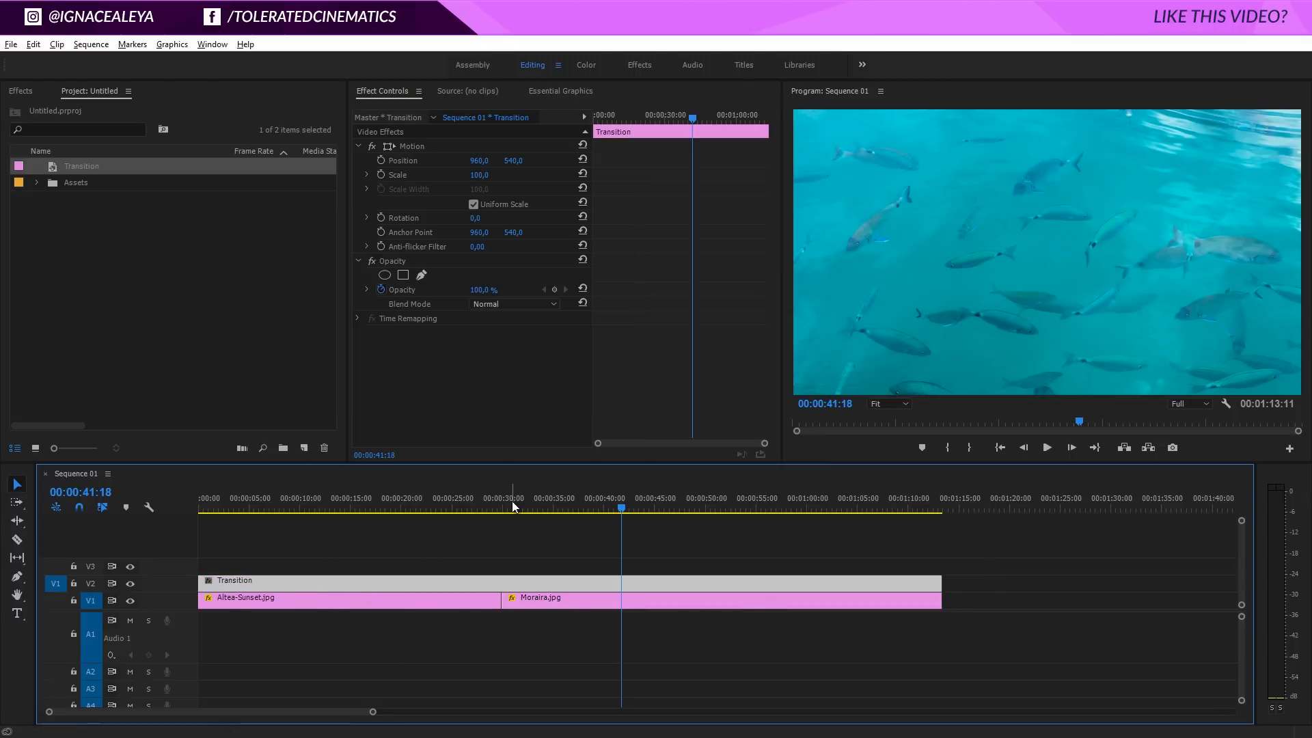
# Step: Apply the Offset effect to the Transition layer and start keyframing Shift Center To at 00:00:25:23
pyautogui.moveTo(511, 502); pyautogui.dragTo(462, 509)
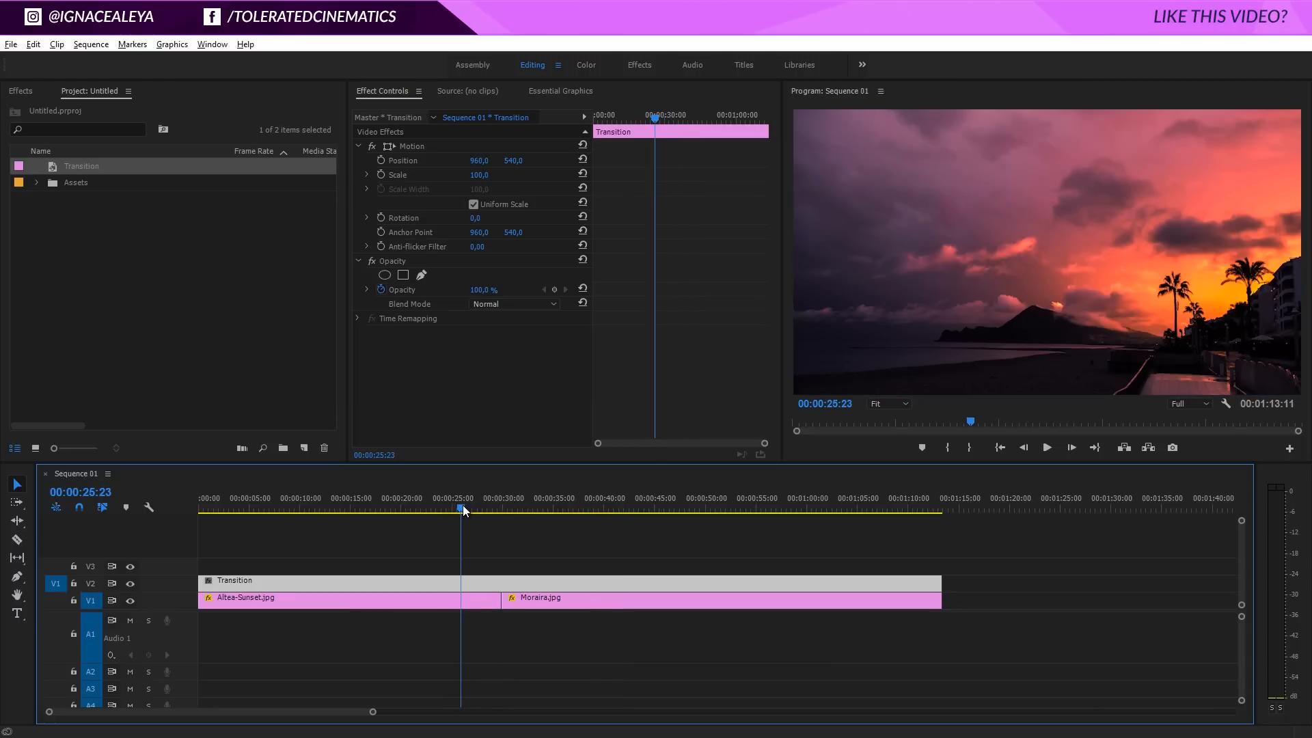
pyautogui.click(26, 91)
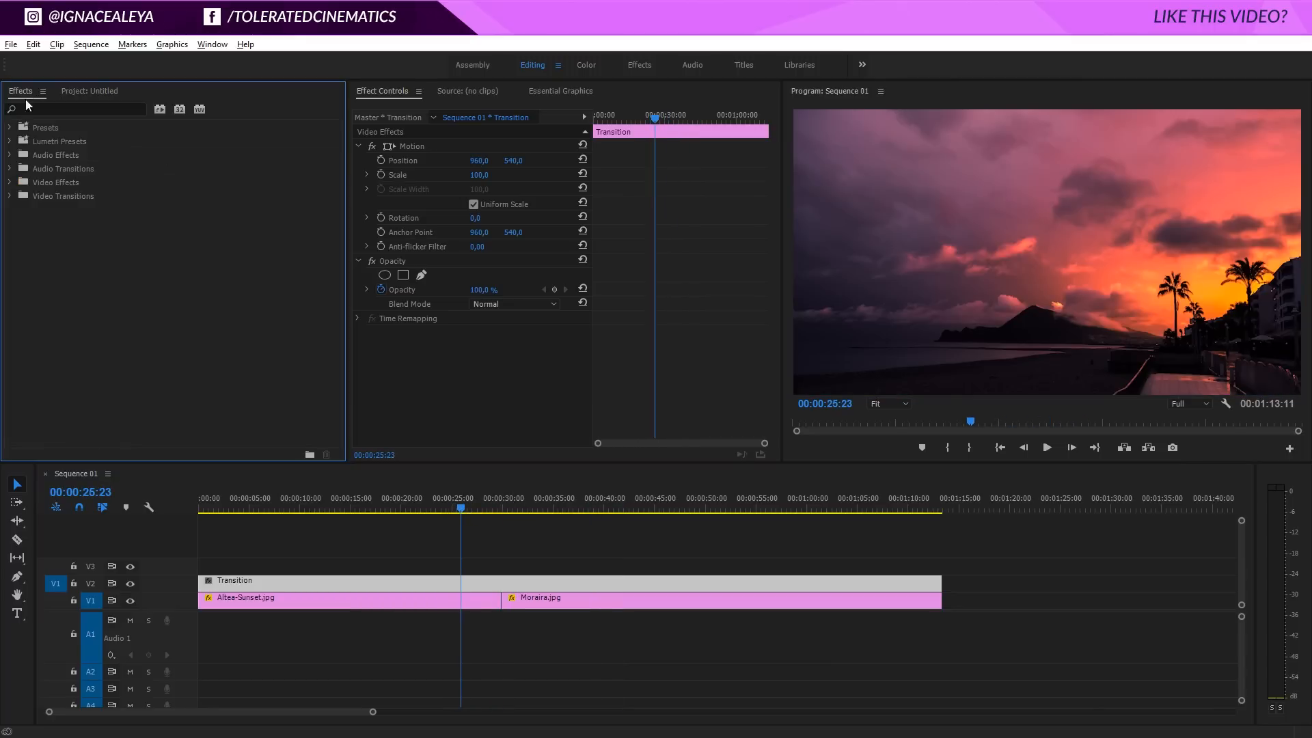
pyautogui.click(11, 181)
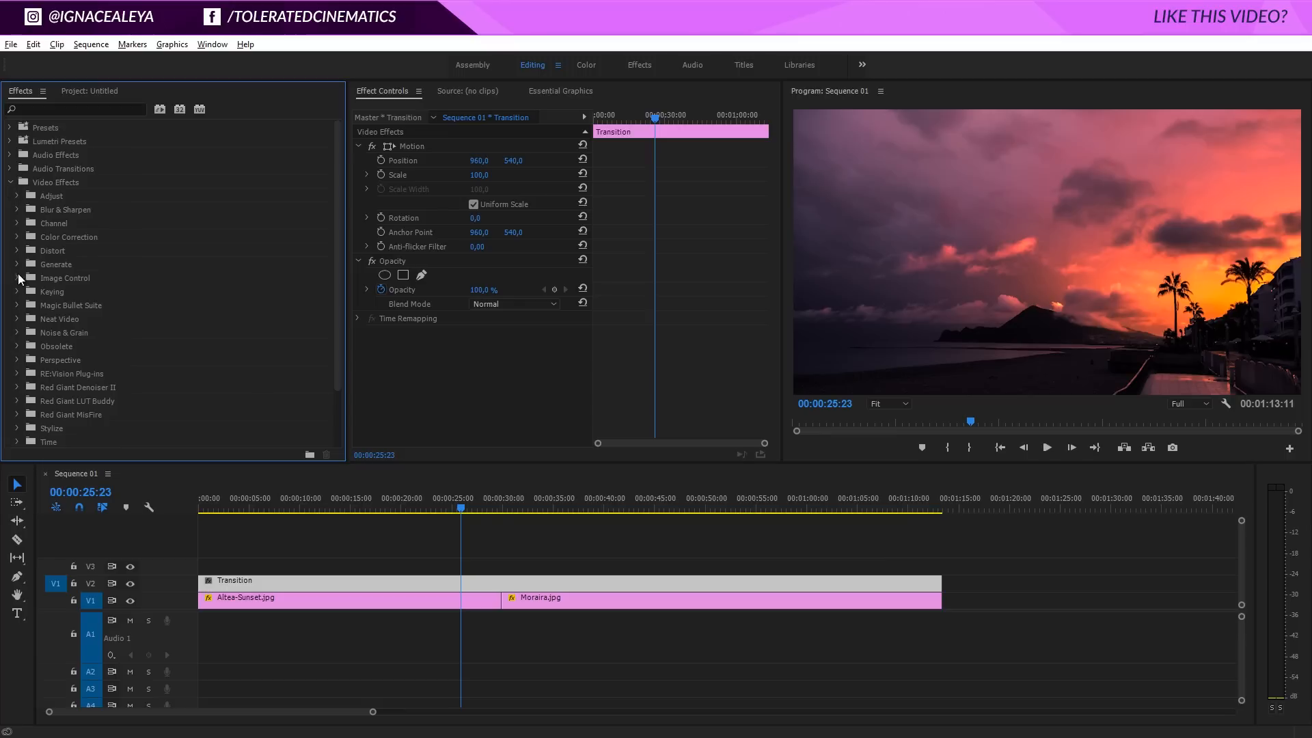
pyautogui.click(18, 252)
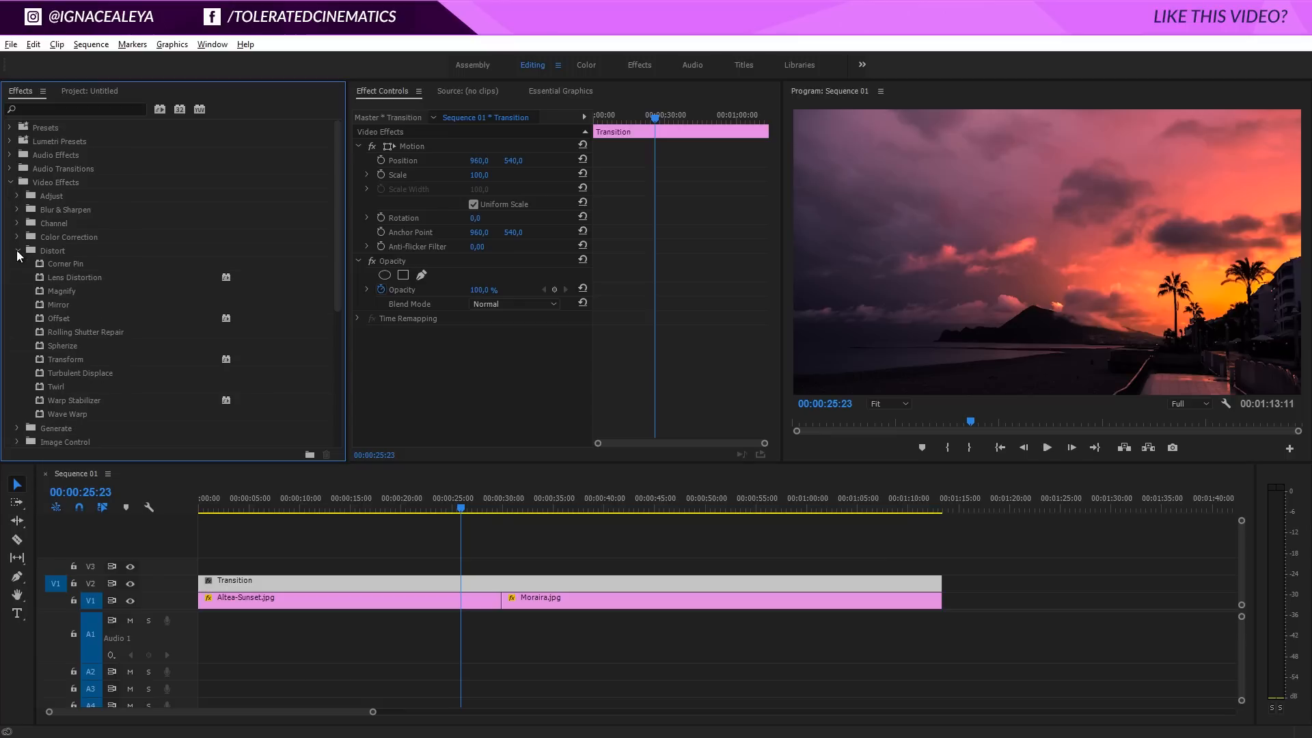
pyautogui.click(61, 321)
pyautogui.moveTo(61, 323); pyautogui.dragTo(454, 582)
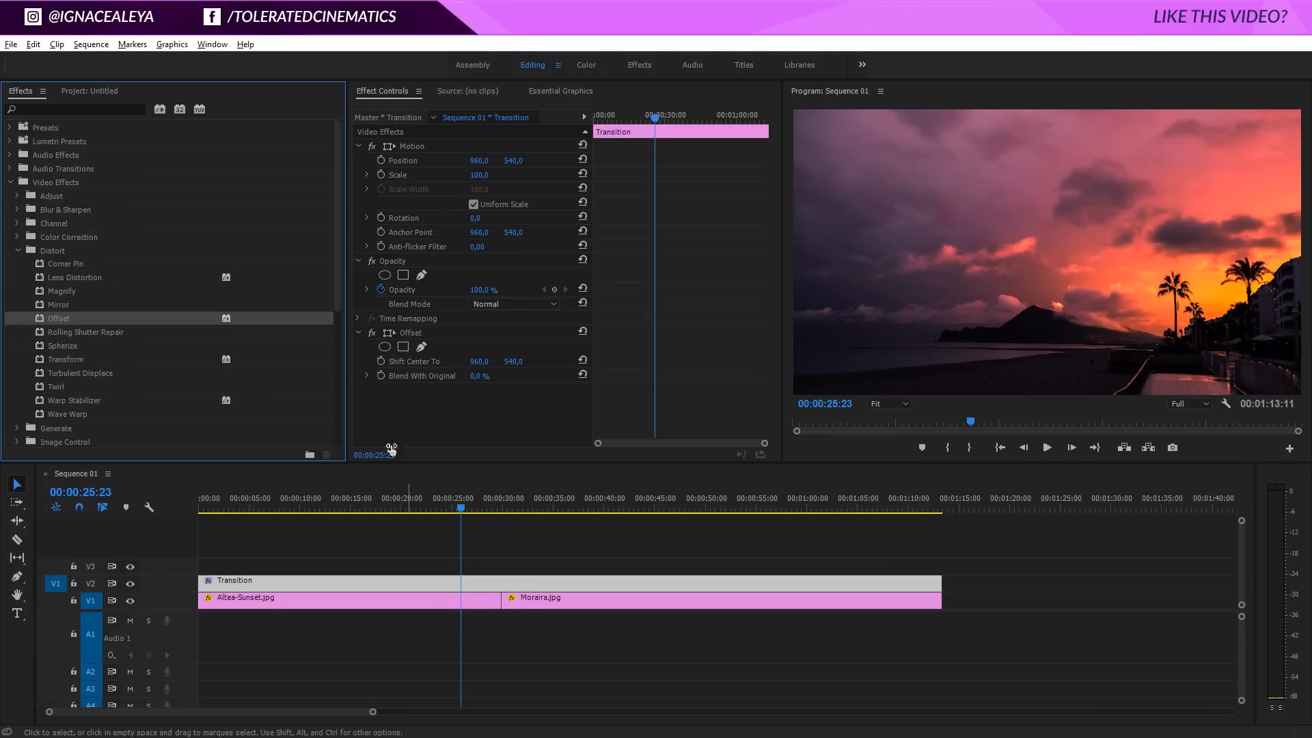
pyautogui.click(383, 360)
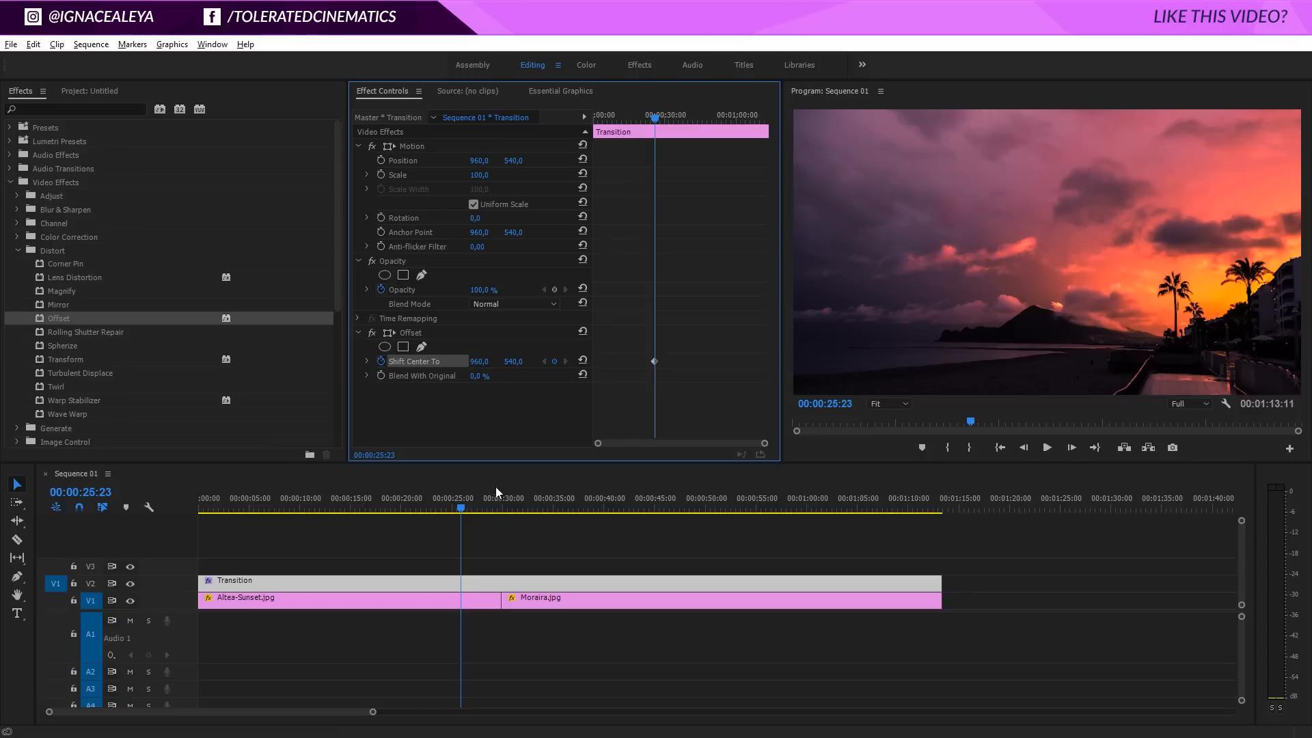
# Step: Add a second Shift Center To keyframe at 00:00:34:09 with the vertical value set to -5940
pyautogui.moveTo(494, 499); pyautogui.dragTo(548, 506)
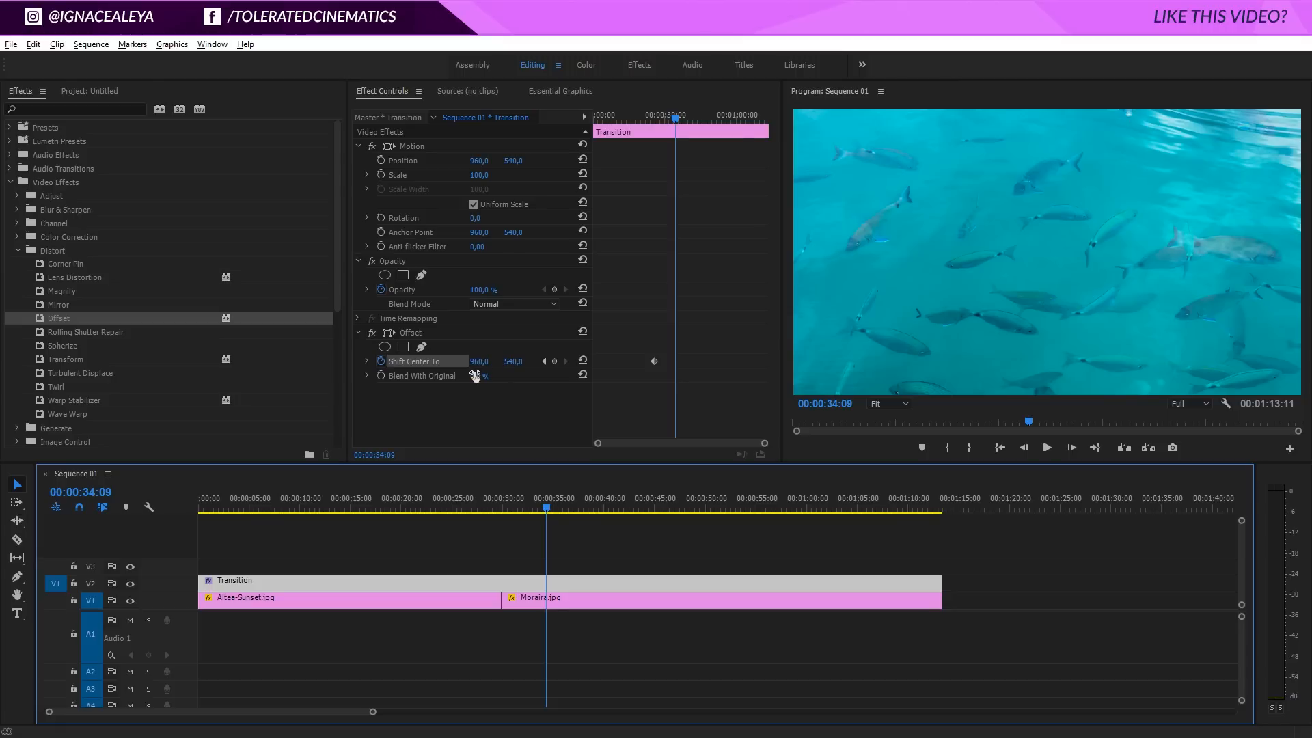
pyautogui.moveTo(478, 363); pyautogui.dragTo(1053, 395)
pyautogui.hotkey('ctrl', 'z')
pyautogui.moveTo(512, 364)
pyautogui.mouseDown()
pyautogui.moveTo(985, 385)
pyautogui.moveTo(30, 433)
pyautogui.moveTo(380, 362)
pyautogui.moveTo(527, 358)
pyautogui.moveTo(101, 381)
pyautogui.moveTo(290, 346)
pyautogui.moveTo(138, 405)
pyautogui.moveTo(471, 369)
pyautogui.moveTo(454, 357)
pyautogui.moveTo(446, 370)
pyautogui.moveTo(512, 365)
pyautogui.mouseUp()
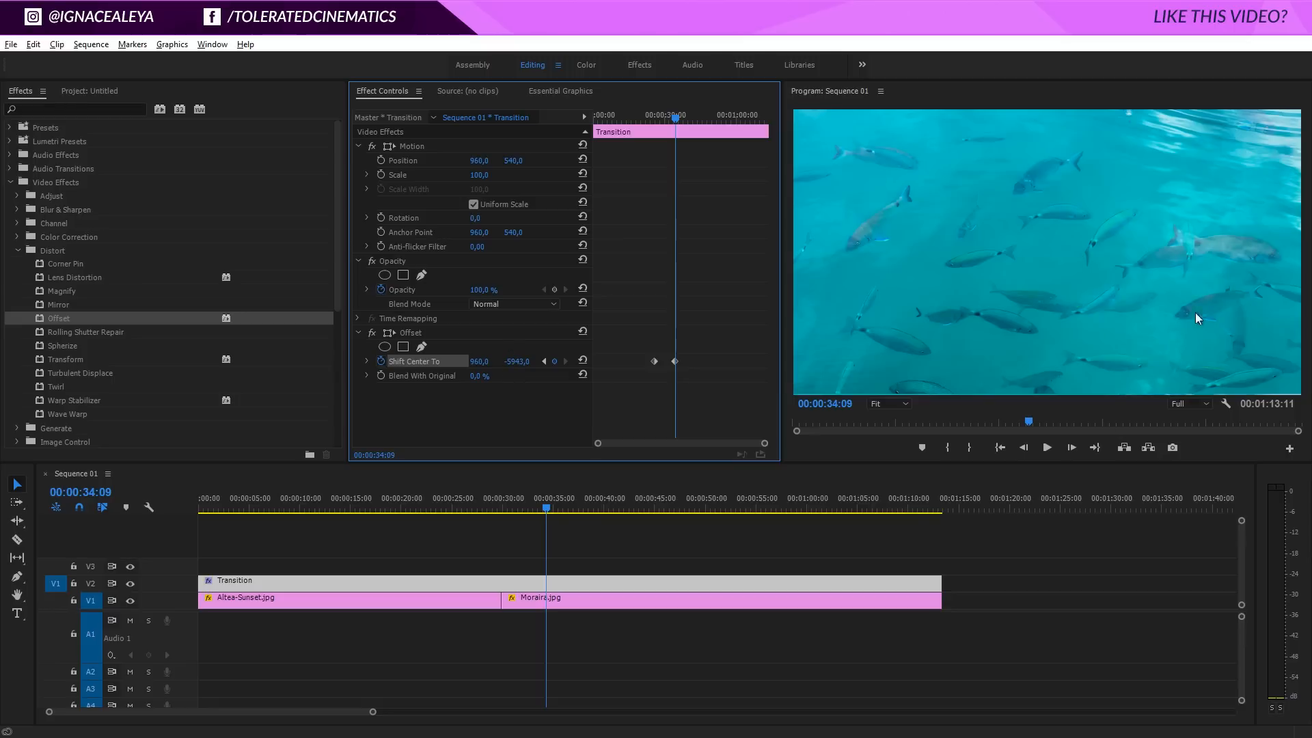
pyautogui.click(514, 361)
pyautogui.press('Up')
pyautogui.press('Up')
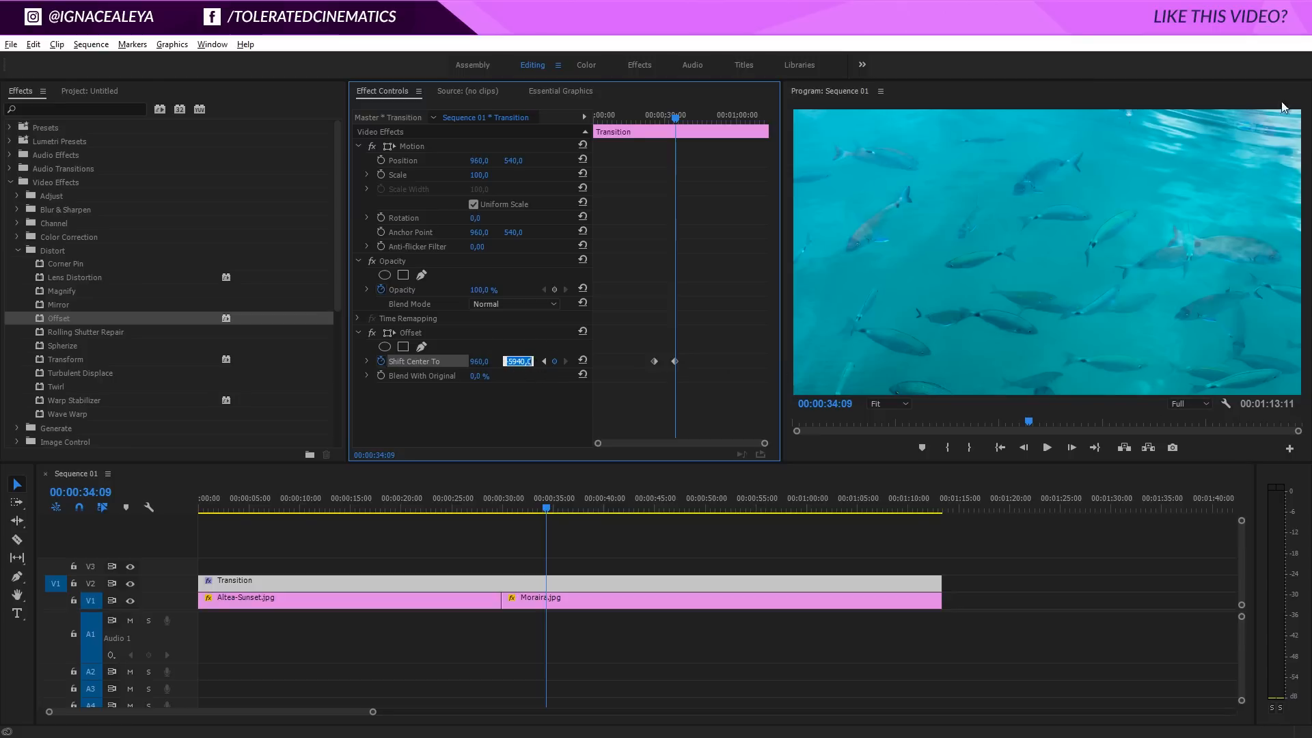
pyautogui.click(535, 348)
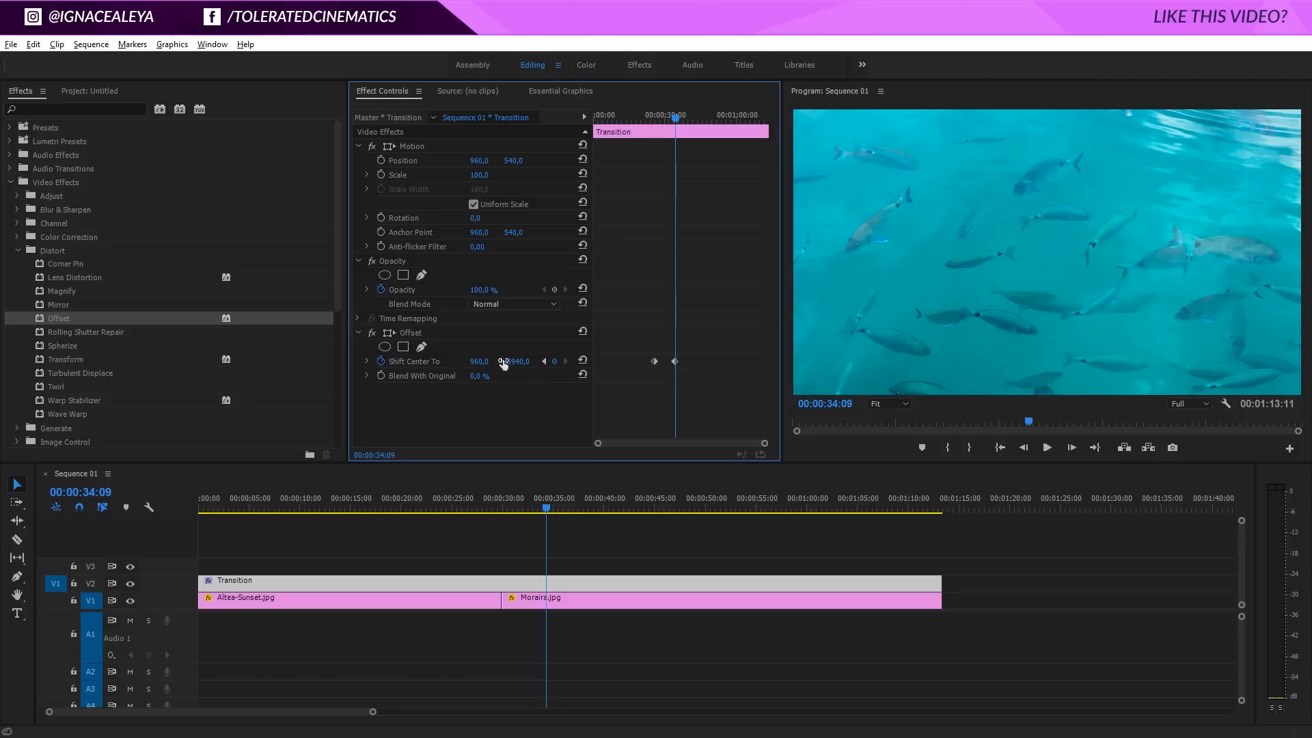
# Step: Play back the Offset movement from before the first keyframe and inspect the frames around the cut
pyautogui.moveTo(521, 509); pyautogui.dragTo(459, 507)
pyautogui.press('space')
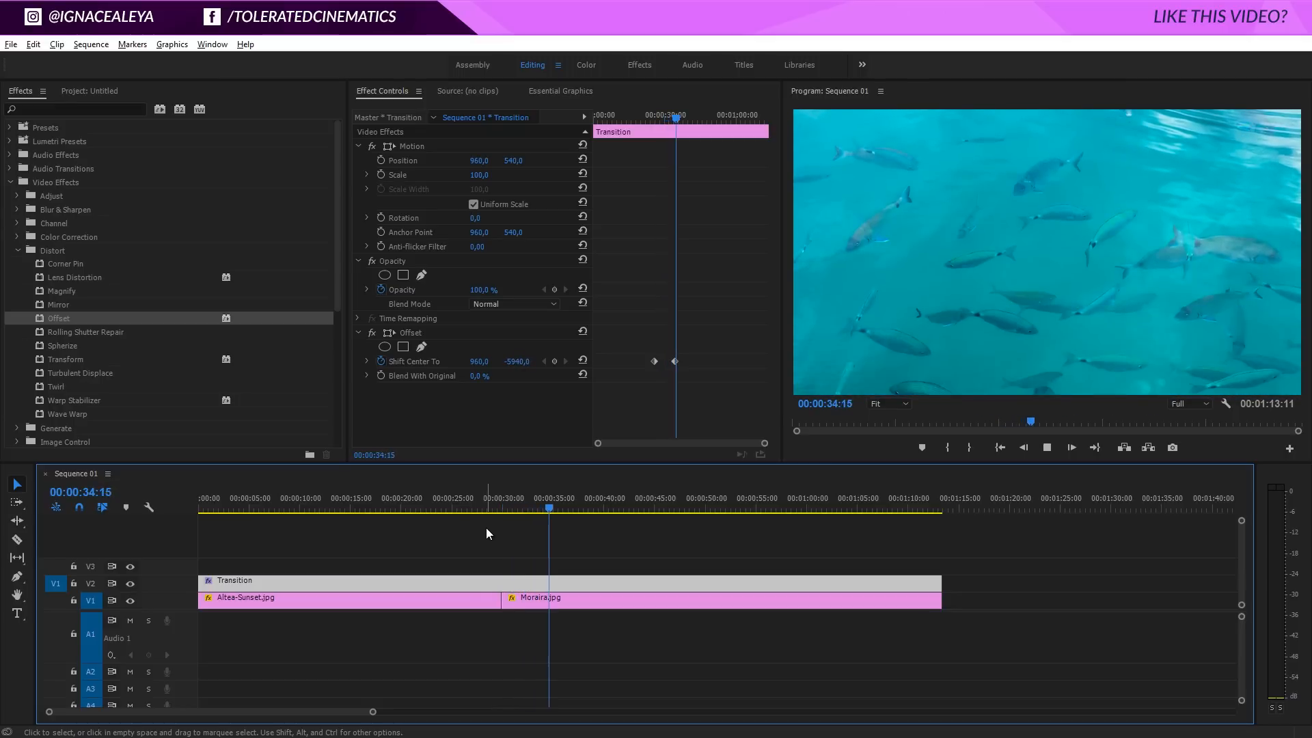
pyautogui.moveTo(529, 509); pyautogui.dragTo(503, 509)
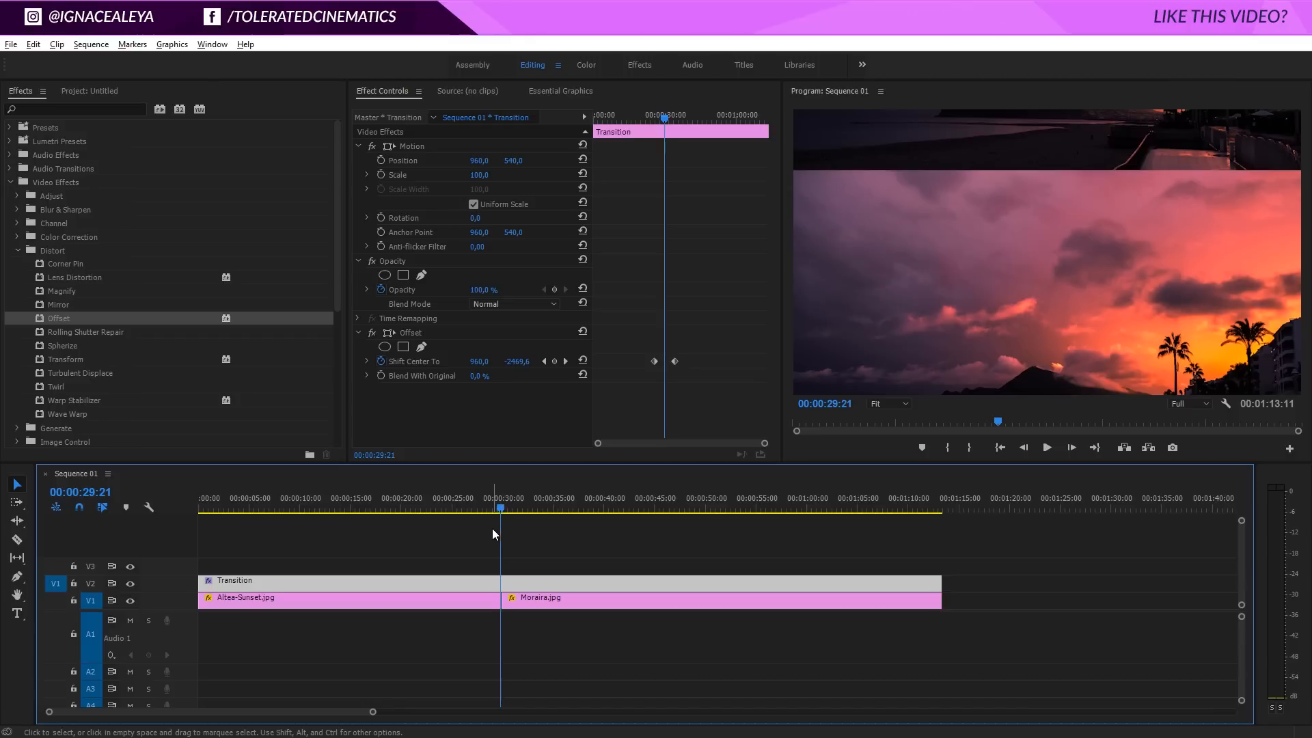
# Step: Set the temporal interpolation of both Shift Center To keyframes to Continuous Bezier
pyautogui.moveTo(708, 340); pyautogui.dragTo(649, 383)
pyautogui.rightClick(654, 362)
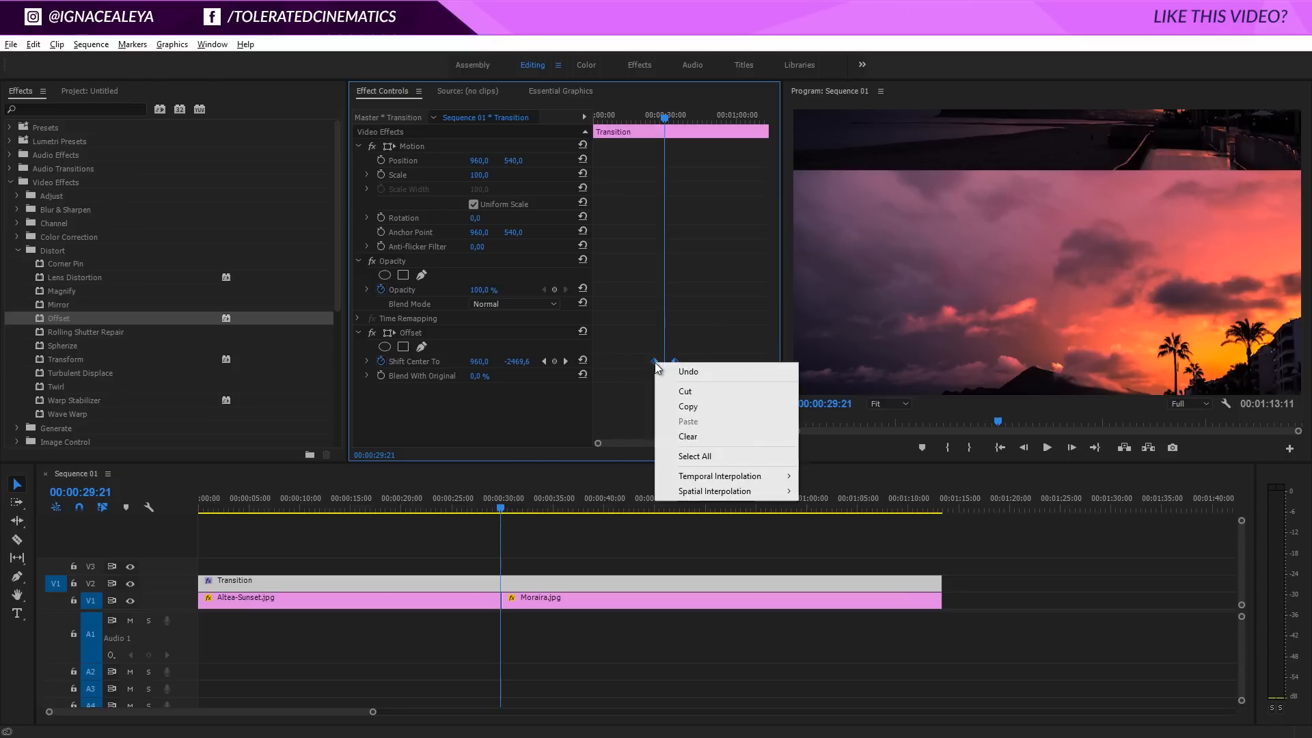
pyautogui.moveTo(700, 479)
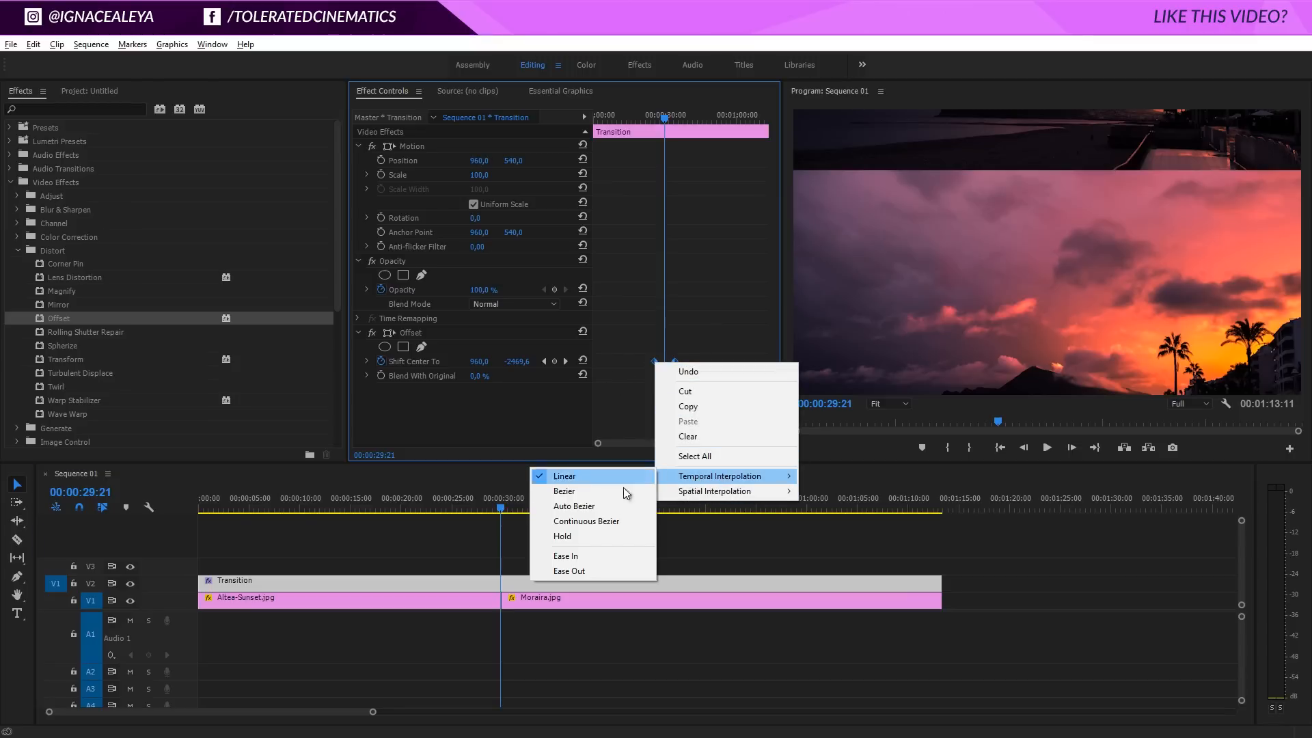
pyautogui.click(588, 524)
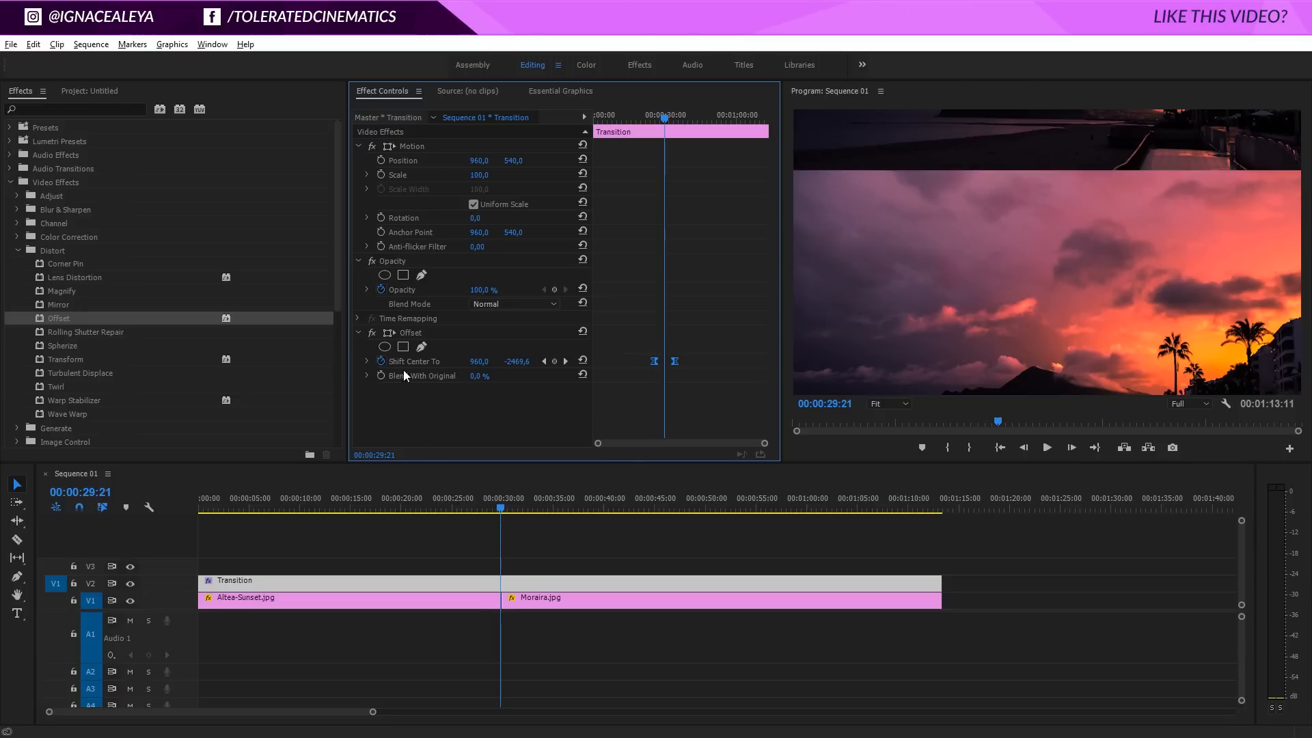
# Step: Shape the Shift Center To velocity graph into a peak at the cut and move its two keyframes closer together around it
pyautogui.click(367, 360)
pyautogui.moveTo(761, 443); pyautogui.dragTo(806, 444)
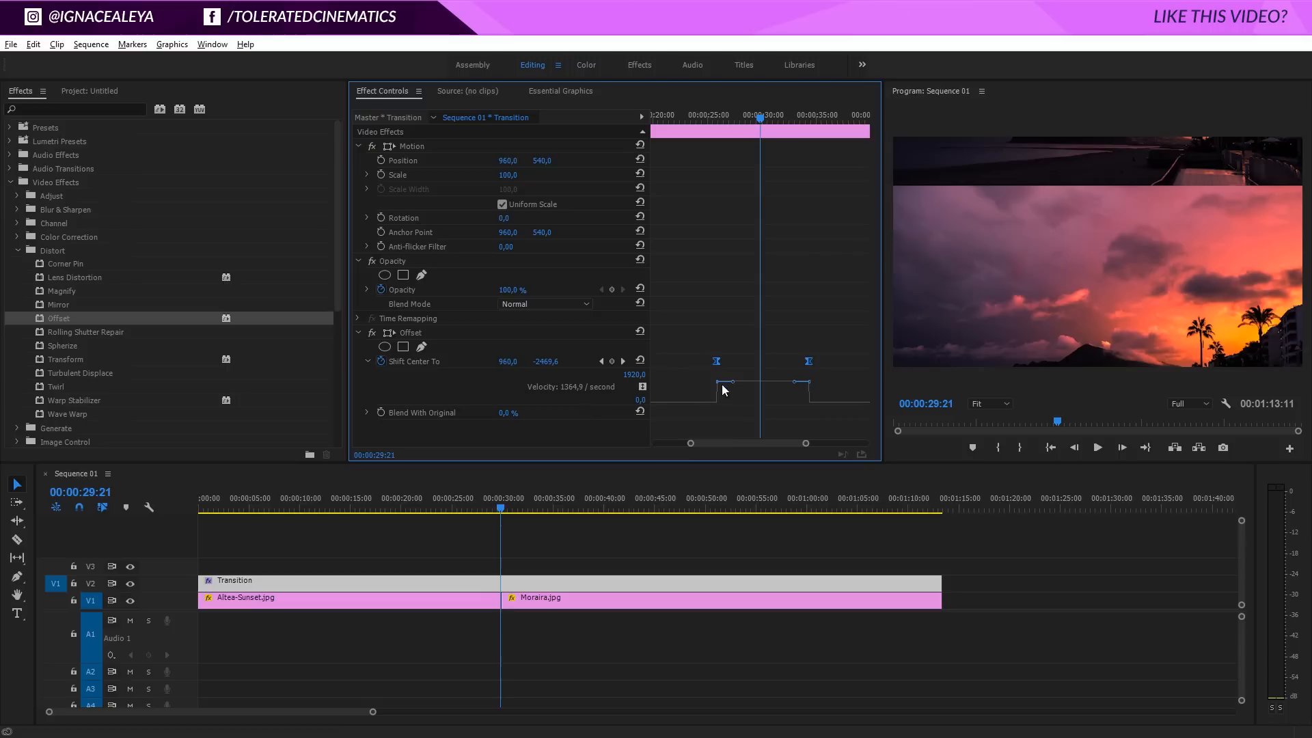
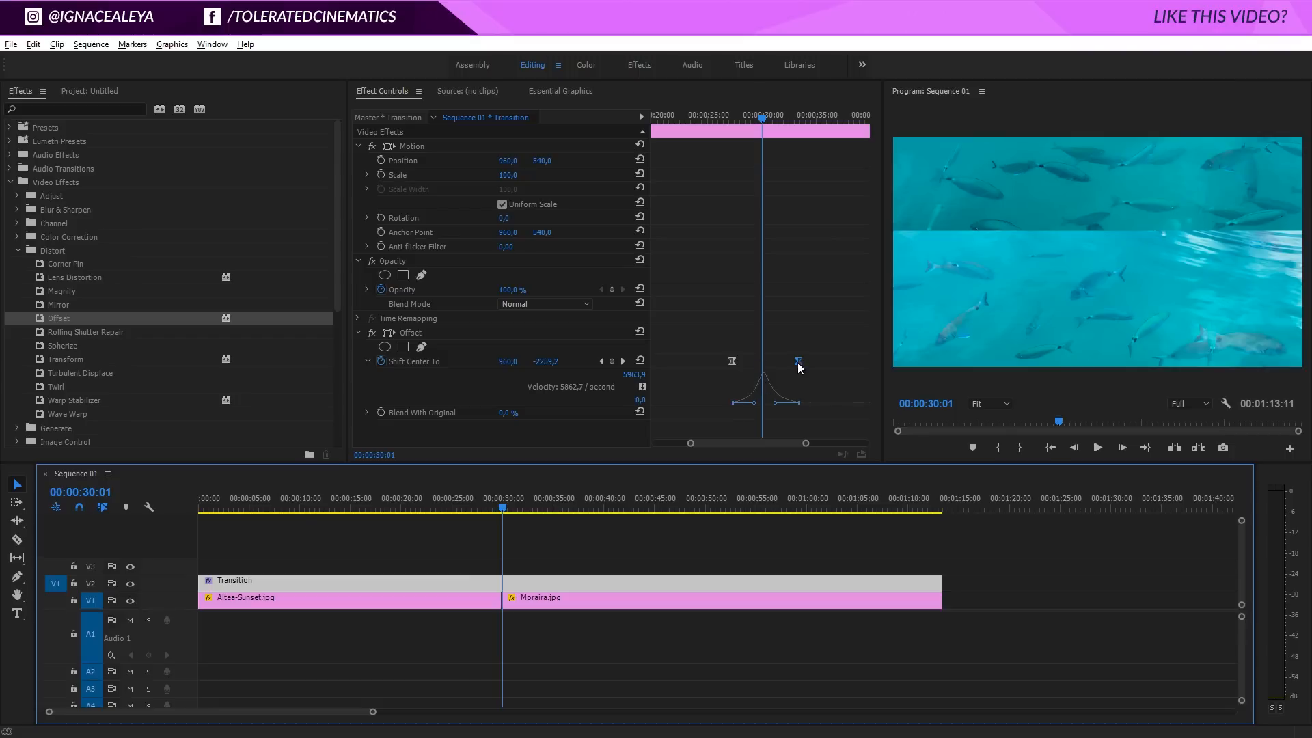
pyautogui.moveTo(798, 362); pyautogui.dragTo(744, 369)
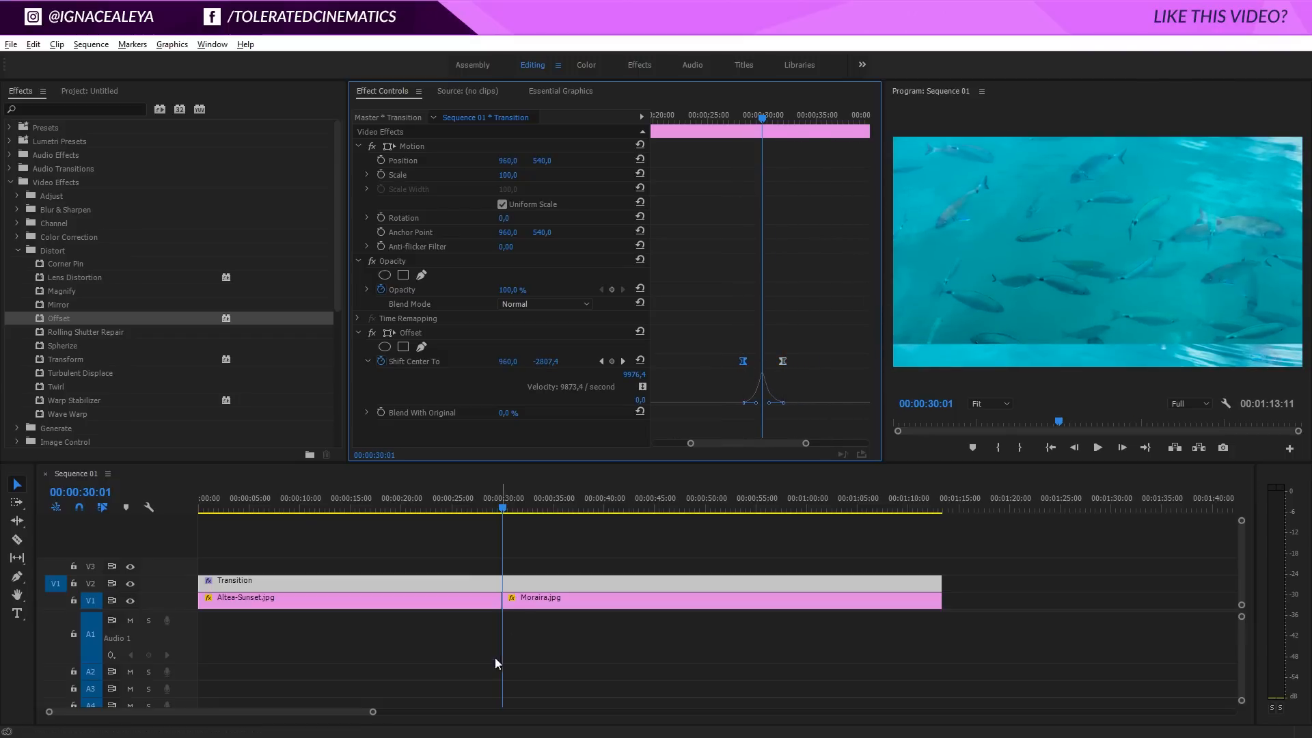
# Step: Play back the tightened transition and scrub through the frames on both sides of the cut
pyautogui.click(418, 507)
pyautogui.press('space')
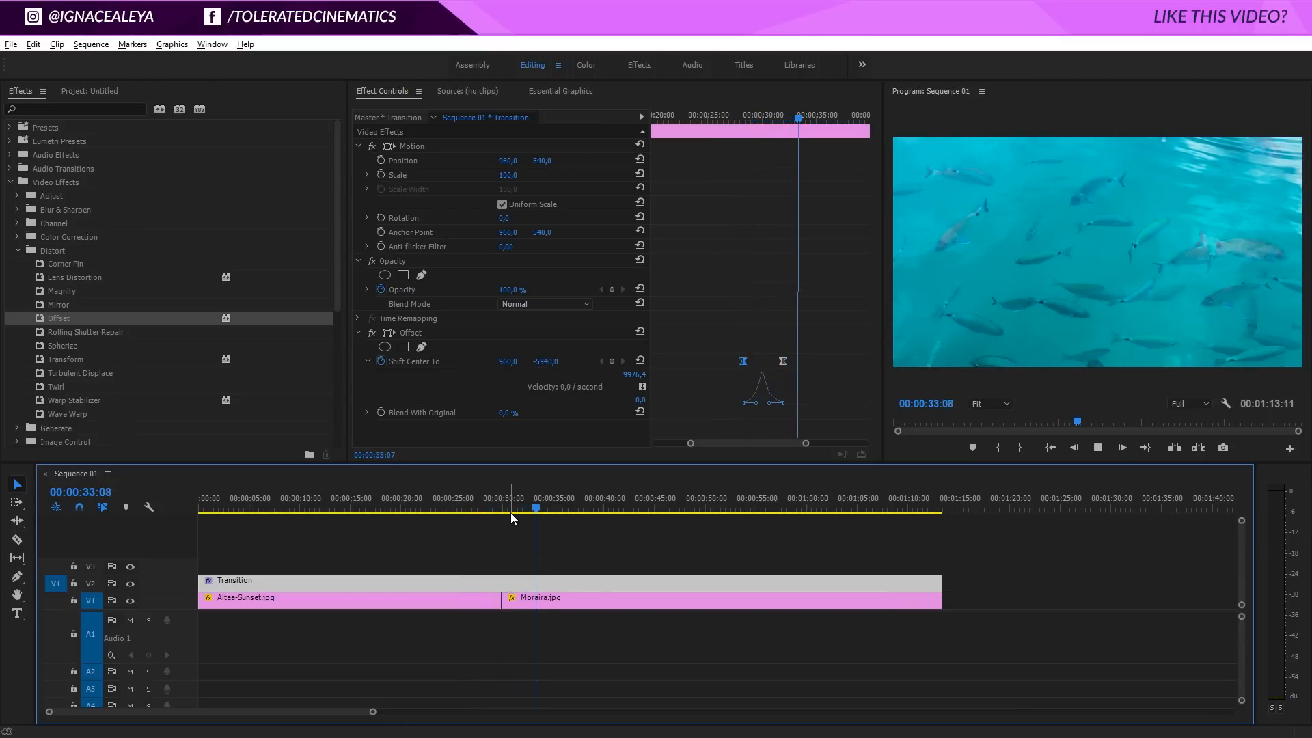
pyautogui.click(510, 510)
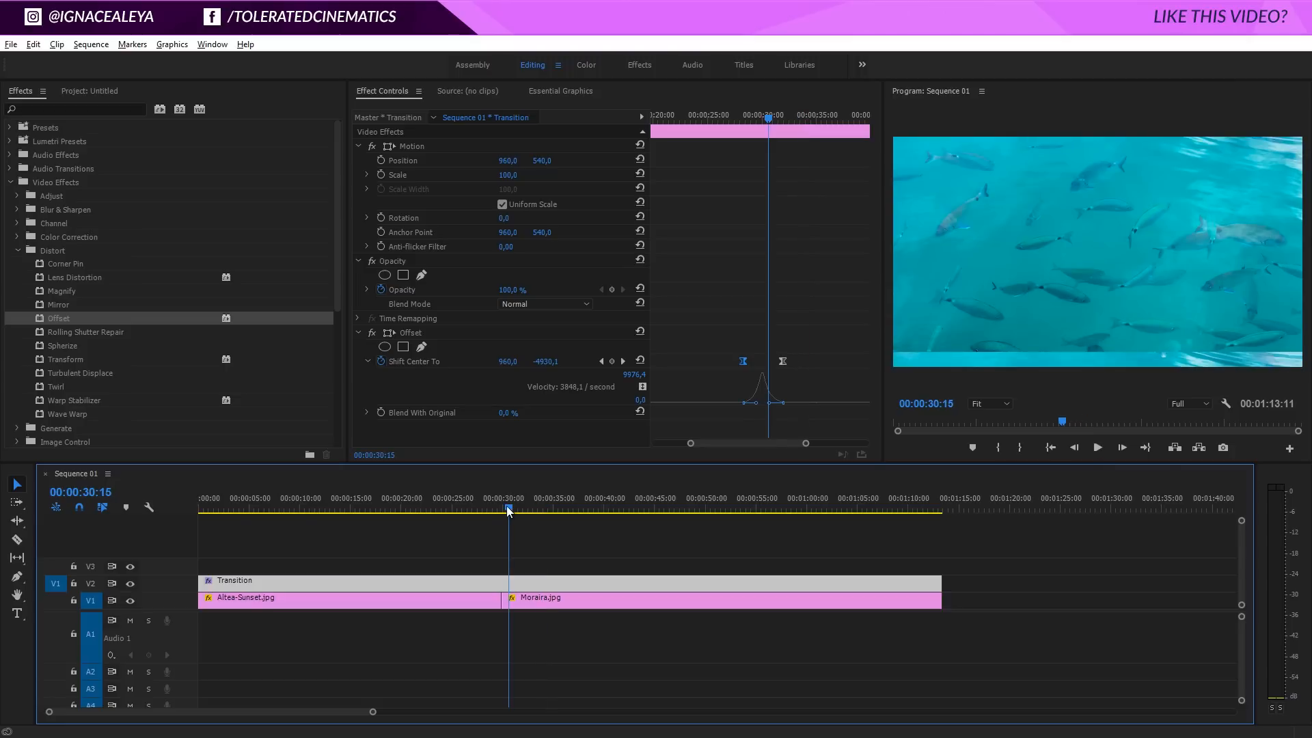
pyautogui.moveTo(509, 510); pyautogui.dragTo(505, 511)
pyautogui.click(478, 510)
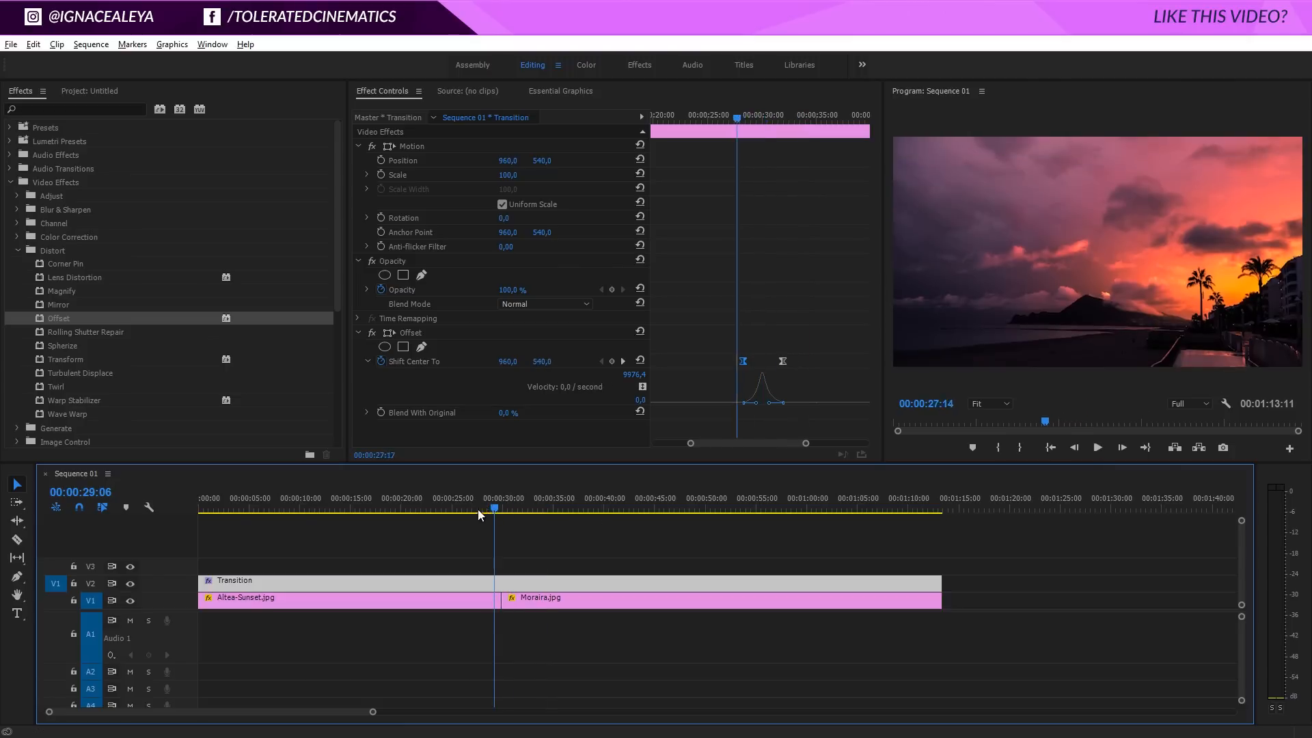
pyautogui.moveTo(482, 513); pyautogui.dragTo(506, 531)
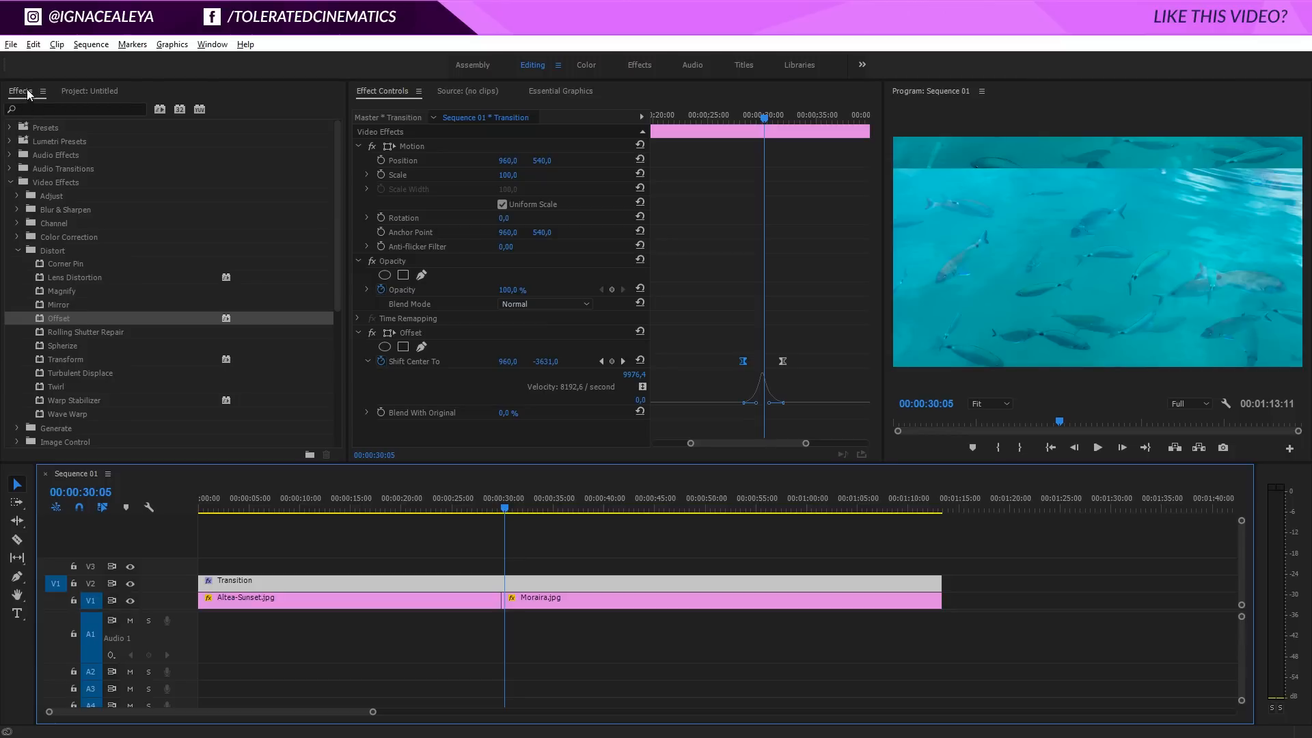
# Step: Apply the Gaussian Blur effect to the Transition layer and enable Repeat Edge Pixels
pyautogui.click(18, 210)
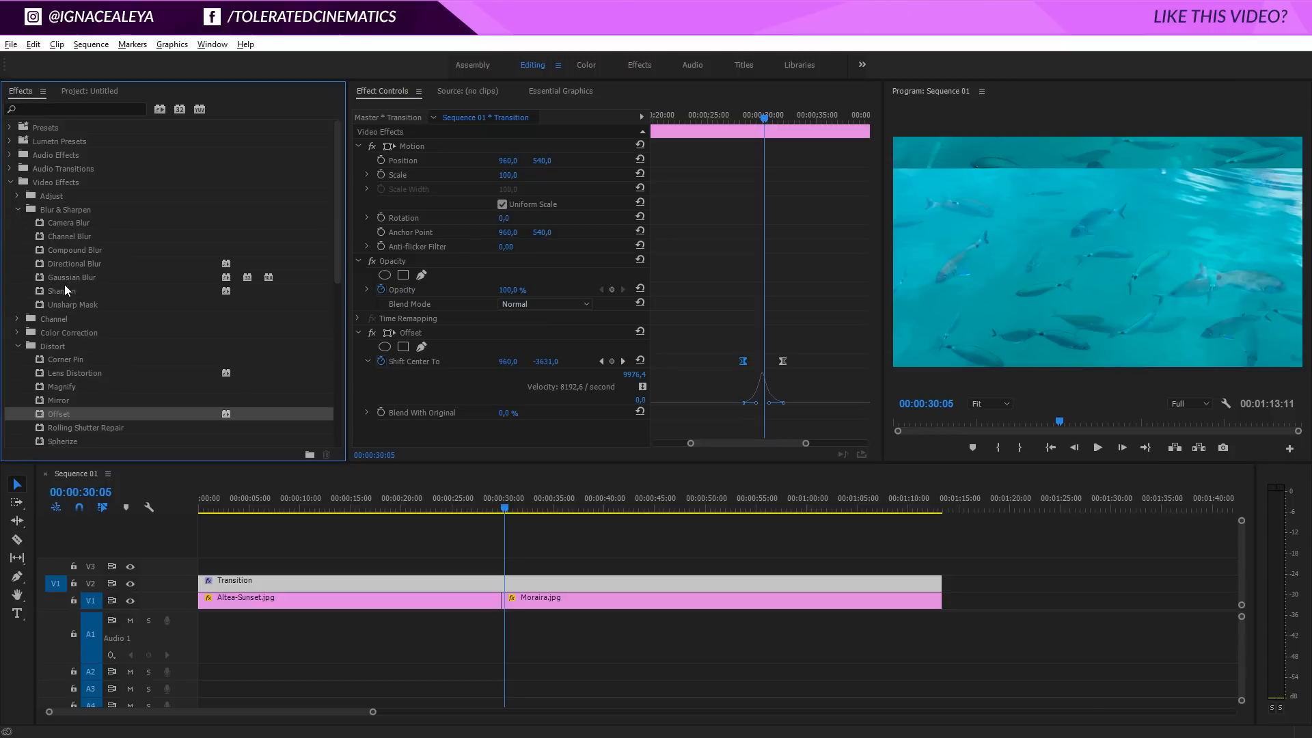
pyautogui.moveTo(59, 278); pyautogui.dragTo(441, 427)
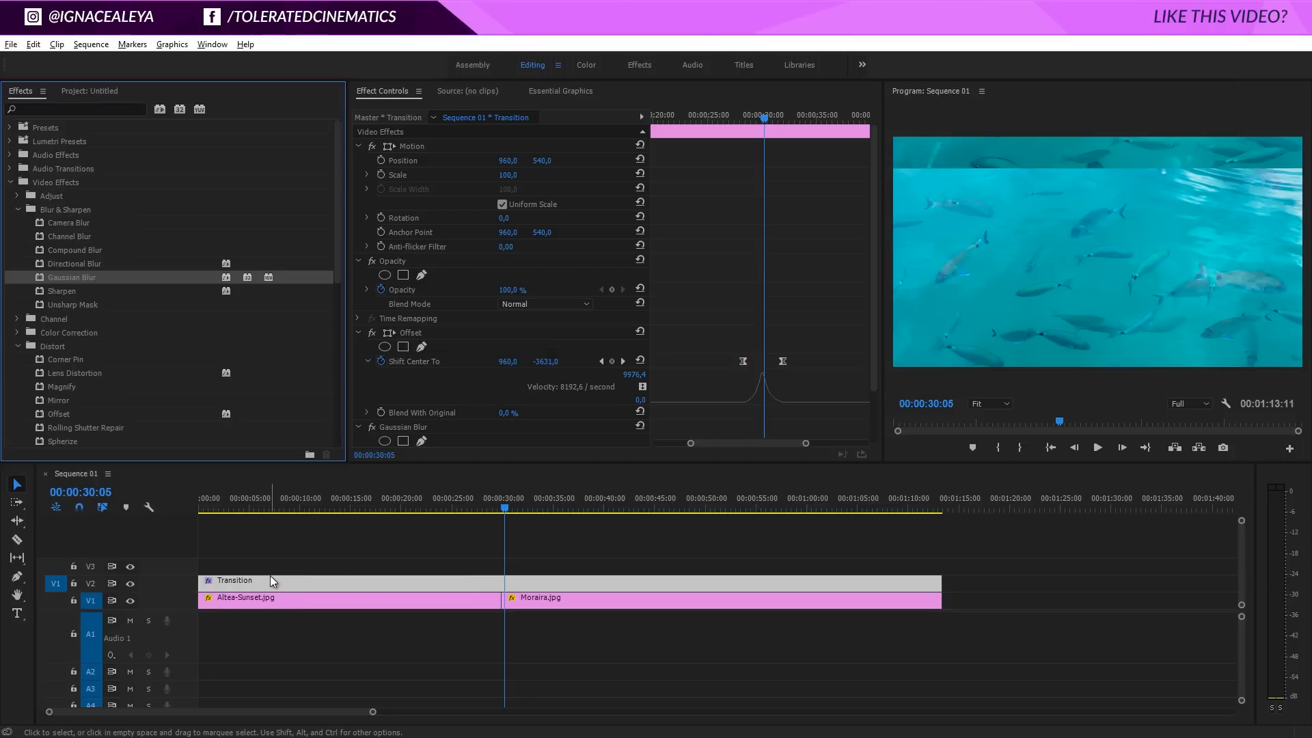
pyautogui.scroll(-3, 354, 392)
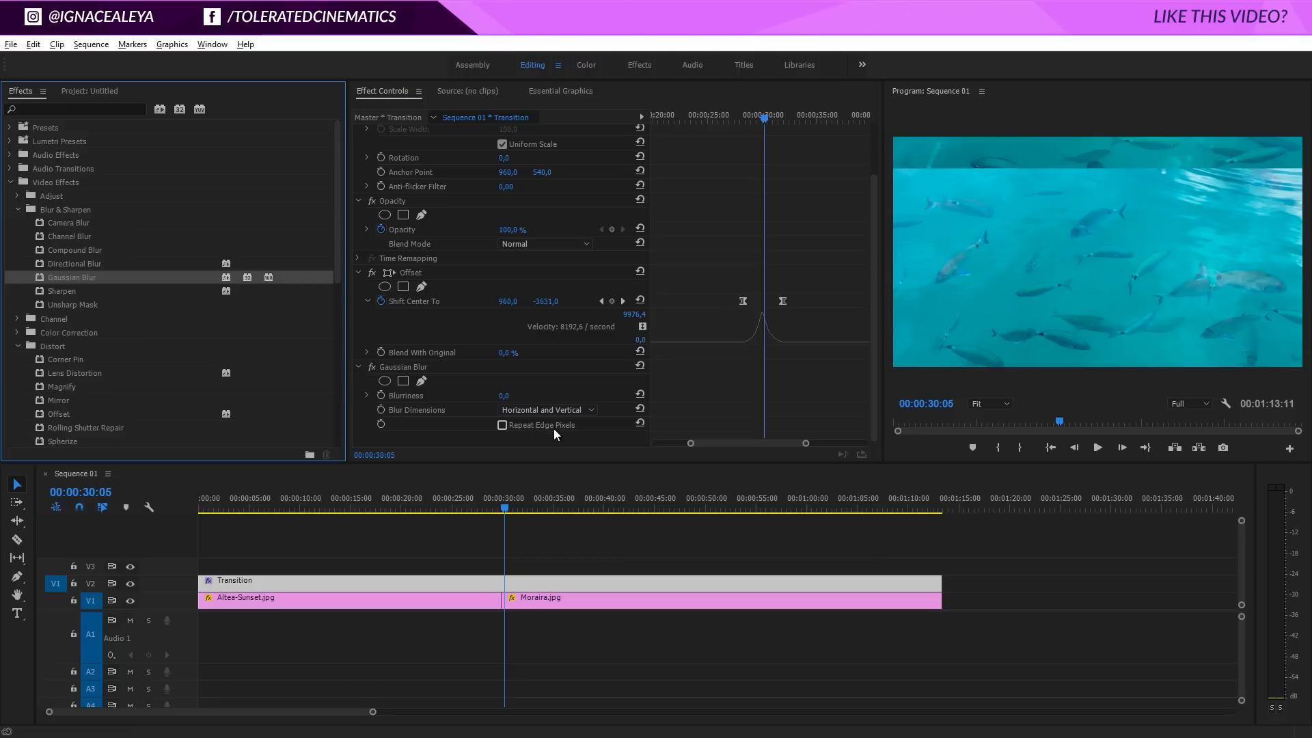
pyautogui.click(504, 425)
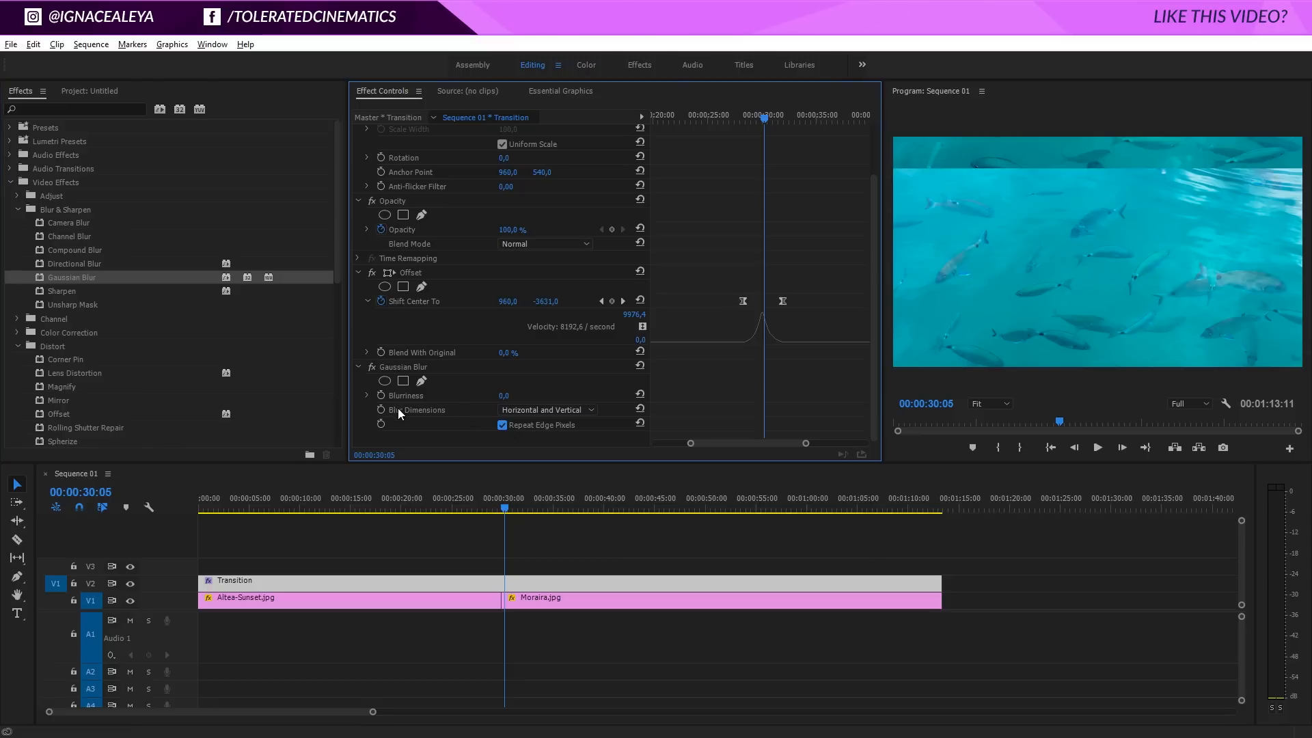
# Step: Set the Gaussian Blur's Blur Dimensions to Vertical to match the direction of the slide
pyautogui.click(510, 410)
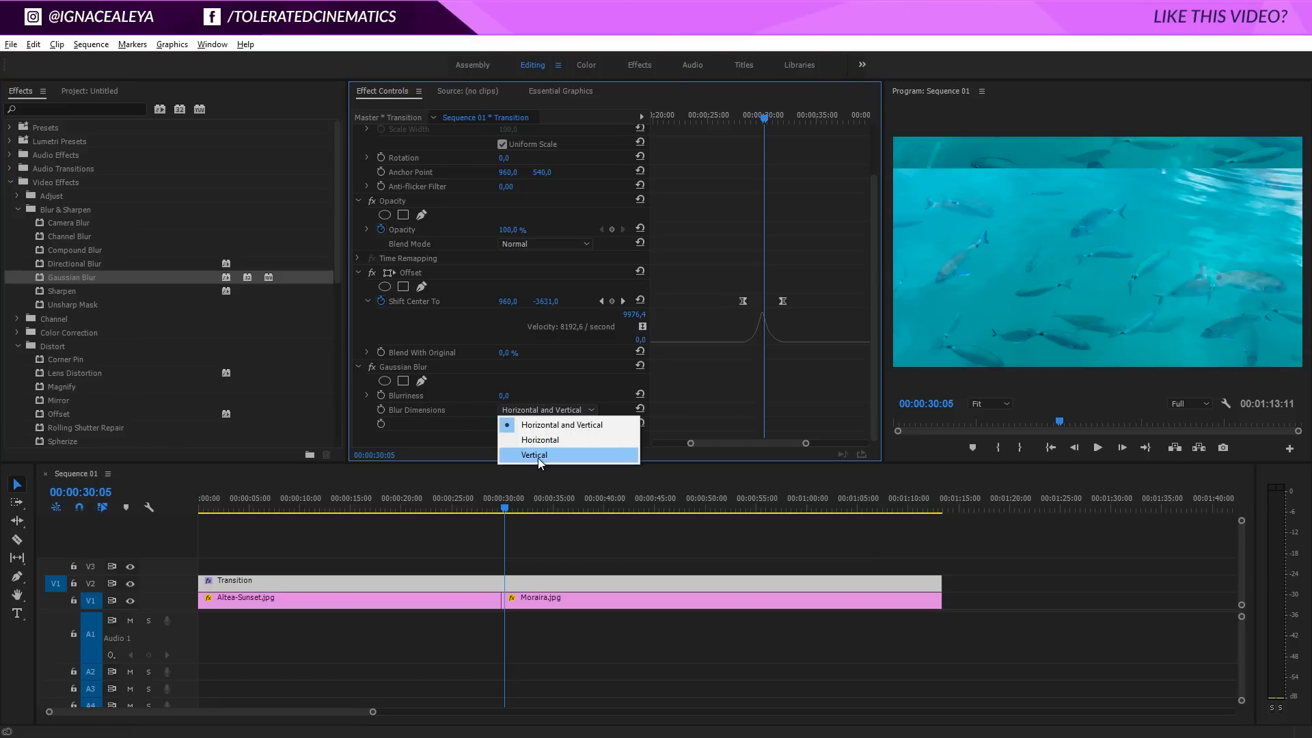
pyautogui.click(539, 455)
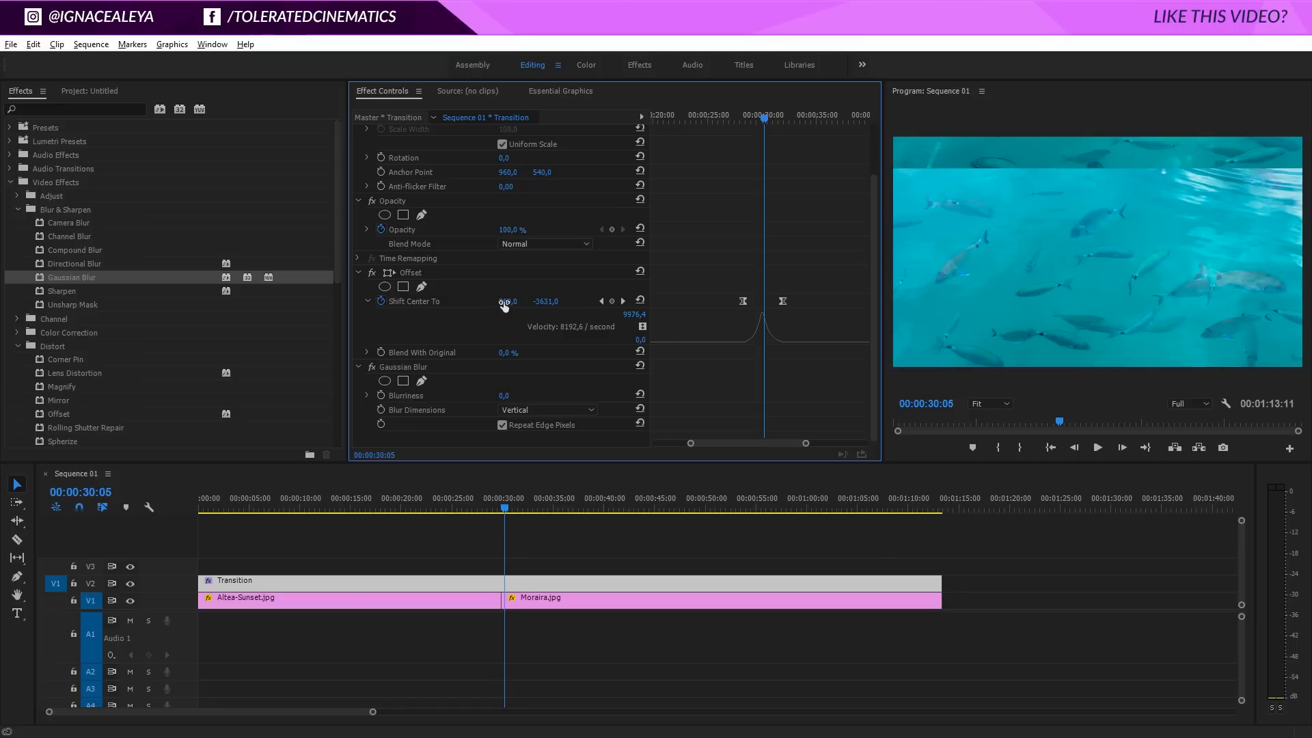
pyautogui.click(526, 408)
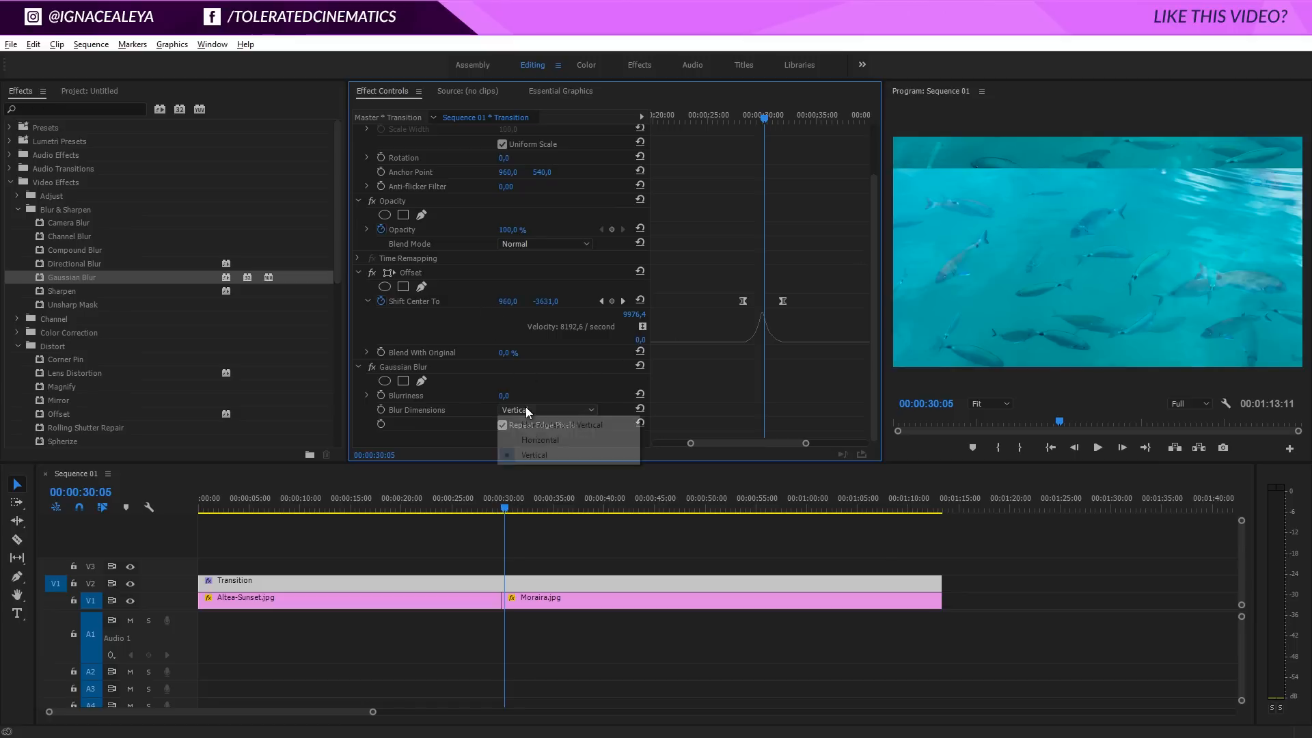
pyautogui.click(544, 391)
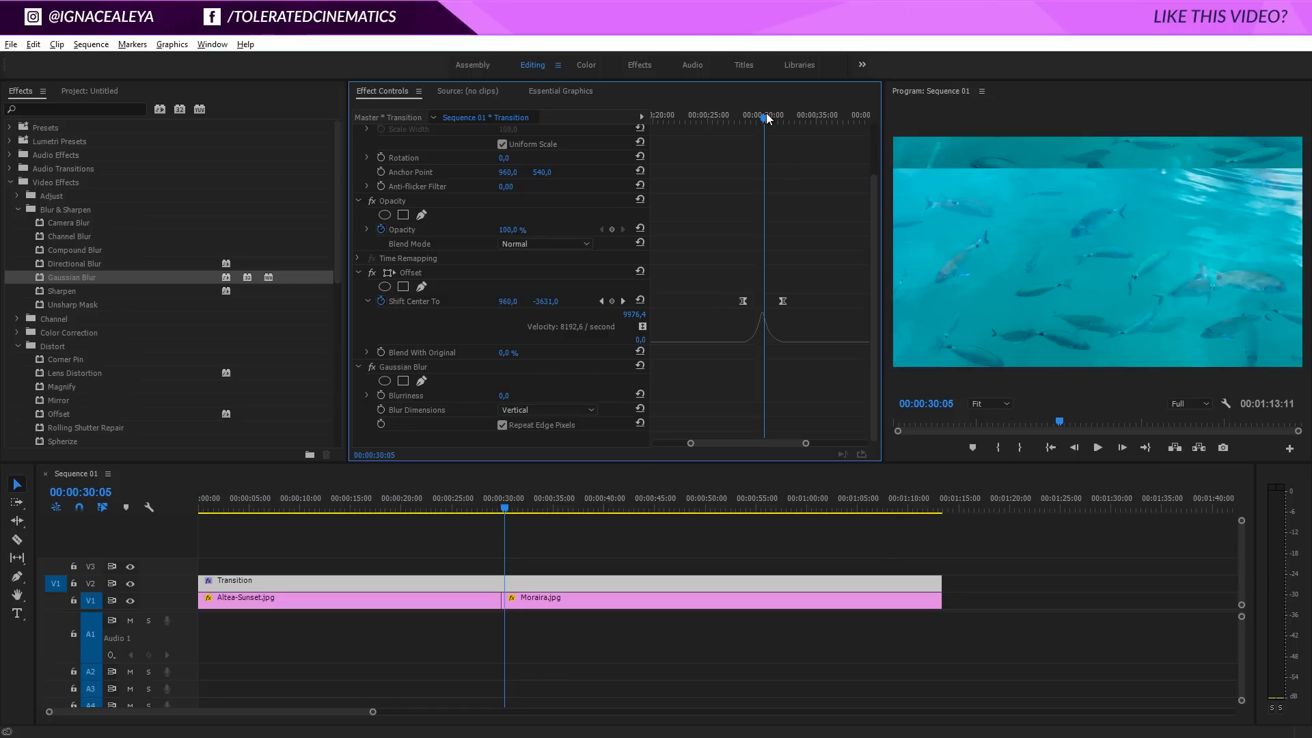
# Step: Add Blurriness keyframes of 0 at 00:00:28:06 and 00:00:31:22, in line with the two Shift Center To keyframes
pyautogui.moveTo(766, 118); pyautogui.dragTo(744, 123)
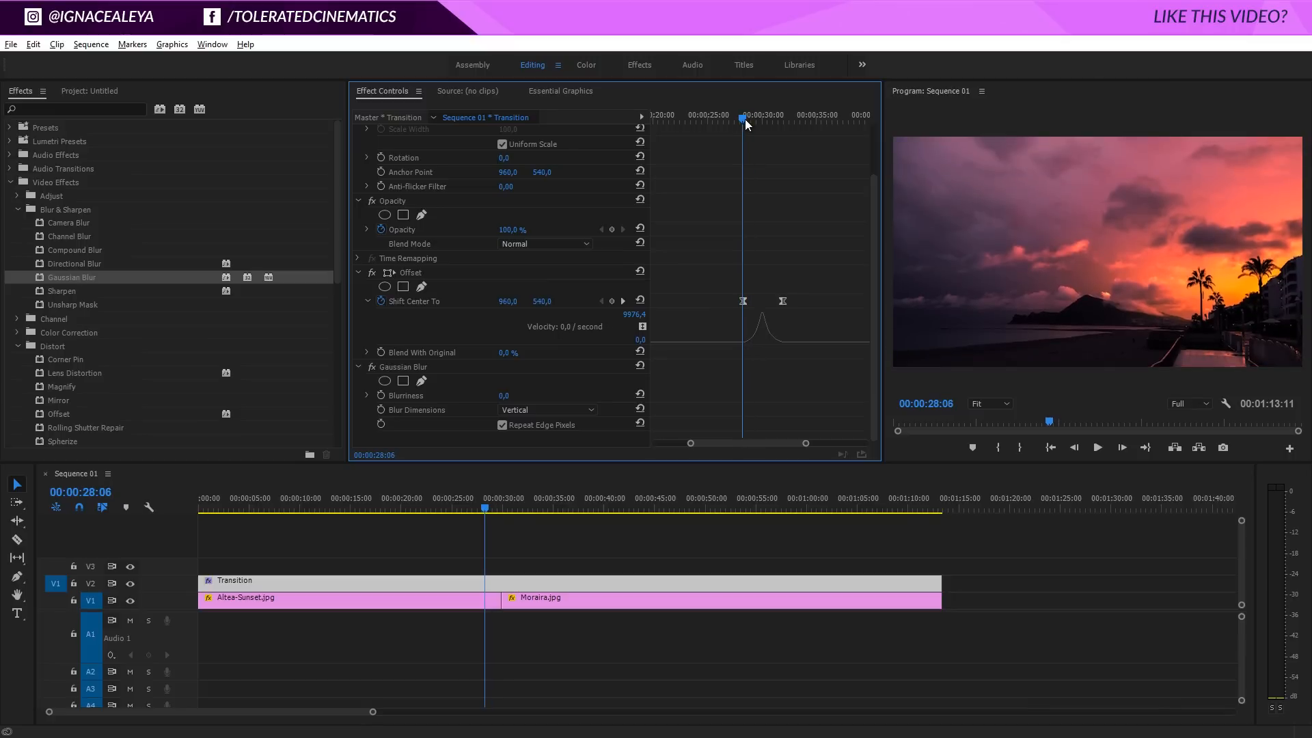
pyautogui.click(381, 396)
pyautogui.moveTo(770, 117); pyautogui.dragTo(782, 119)
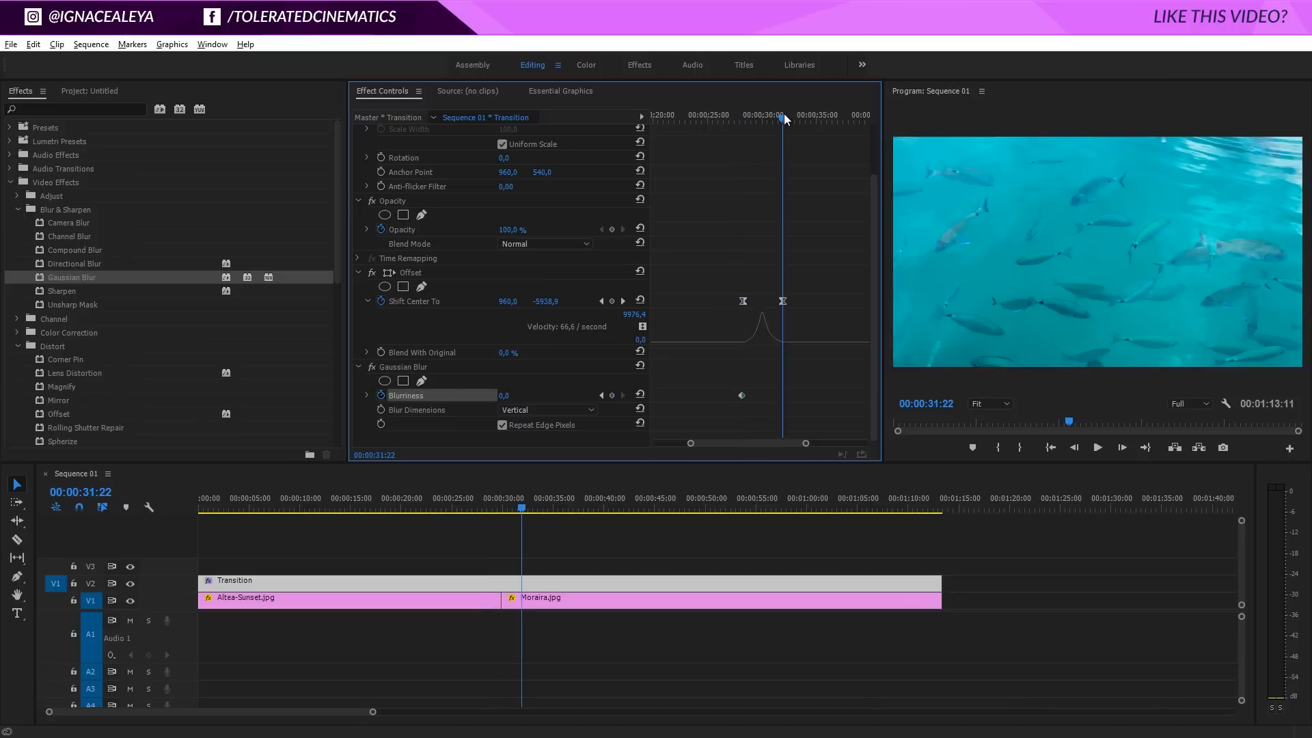
pyautogui.click(612, 395)
# Step: Add a Blurriness keyframe of 250 at 00:00:30:00, at the peak of the slide's velocity
pyautogui.moveTo(769, 118); pyautogui.dragTo(763, 121)
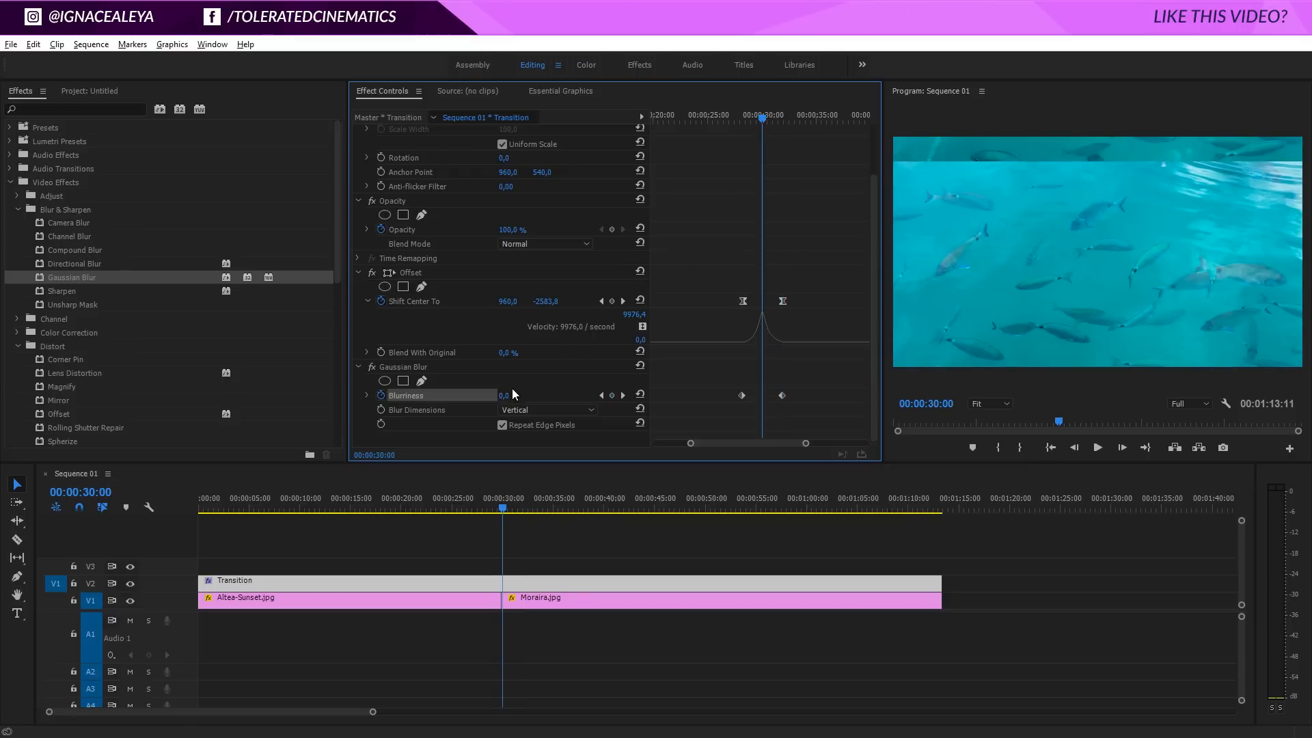
pyautogui.moveTo(502, 396); pyautogui.dragTo(699, 391)
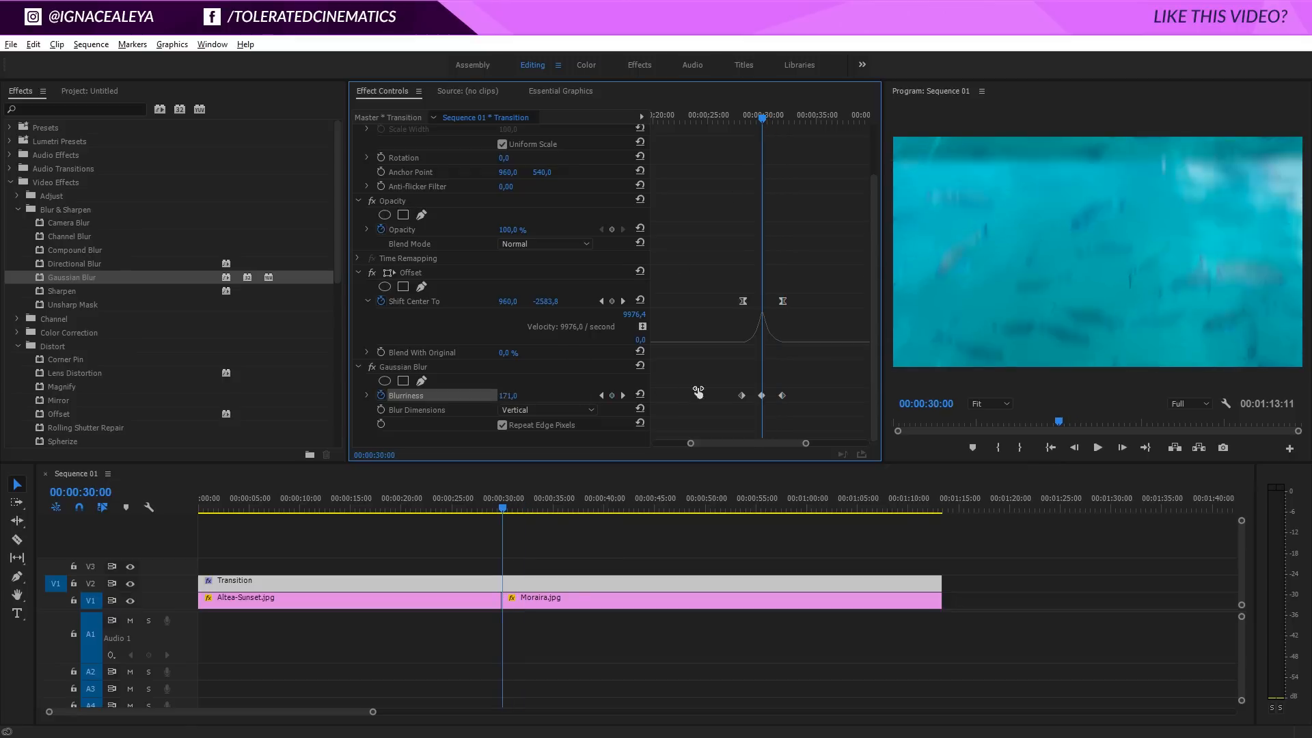
pyautogui.click(506, 395)
pyautogui.write('250')
pyautogui.press('Return')
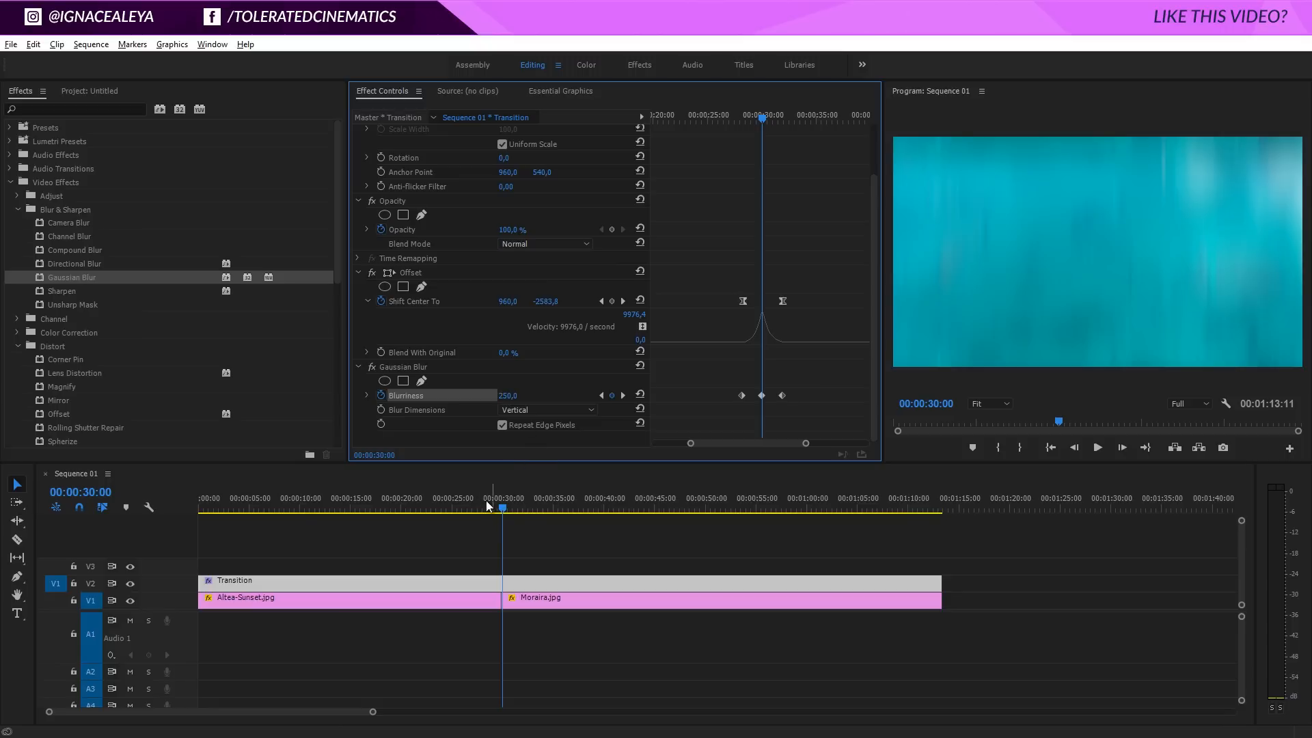
# Step: Play back the blurred transition from before the cut and check frames near its end and start
pyautogui.click(425, 509)
pyautogui.press('space')
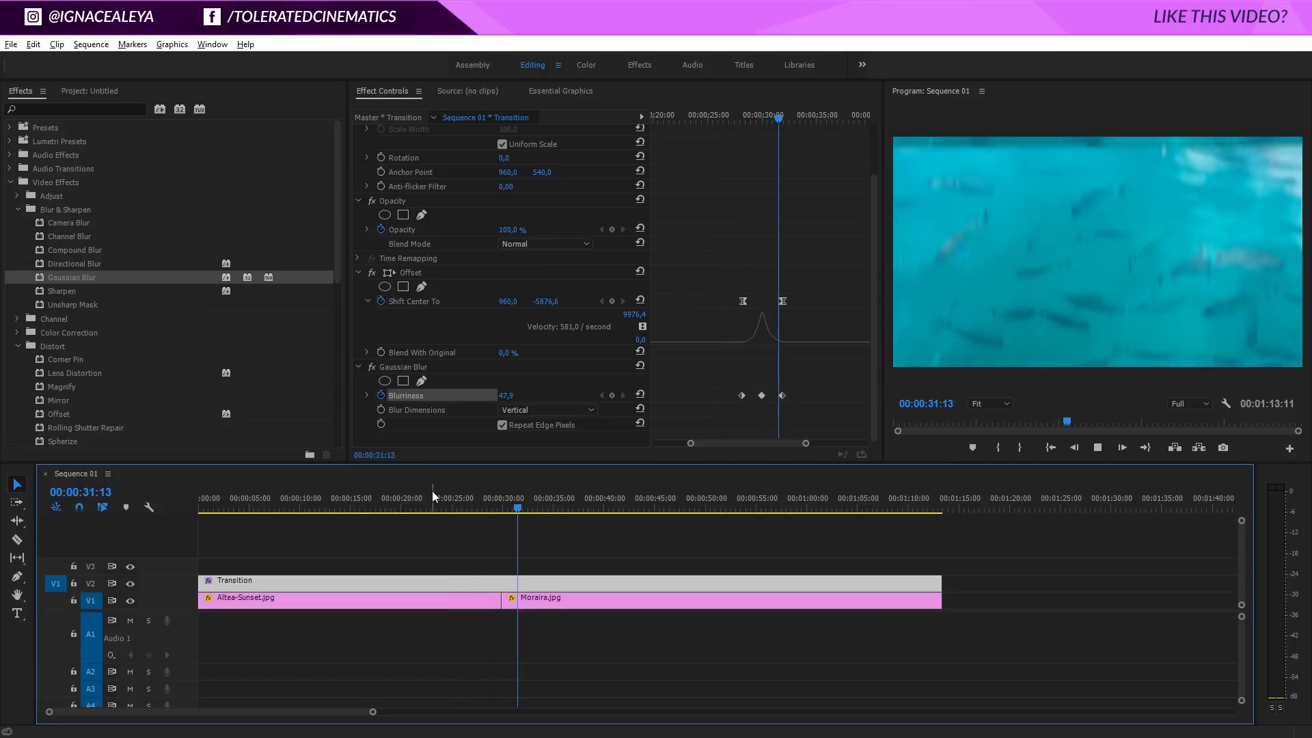
pyautogui.click(517, 509)
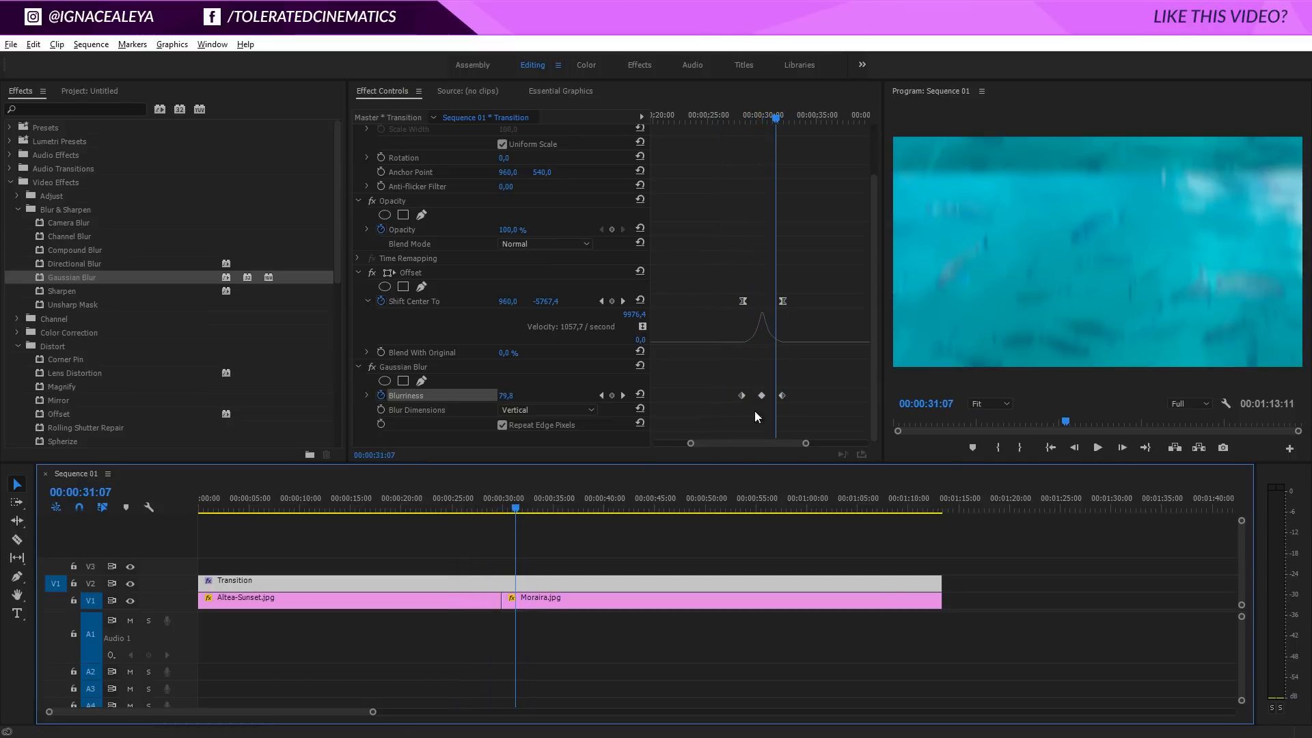
pyautogui.click(744, 114)
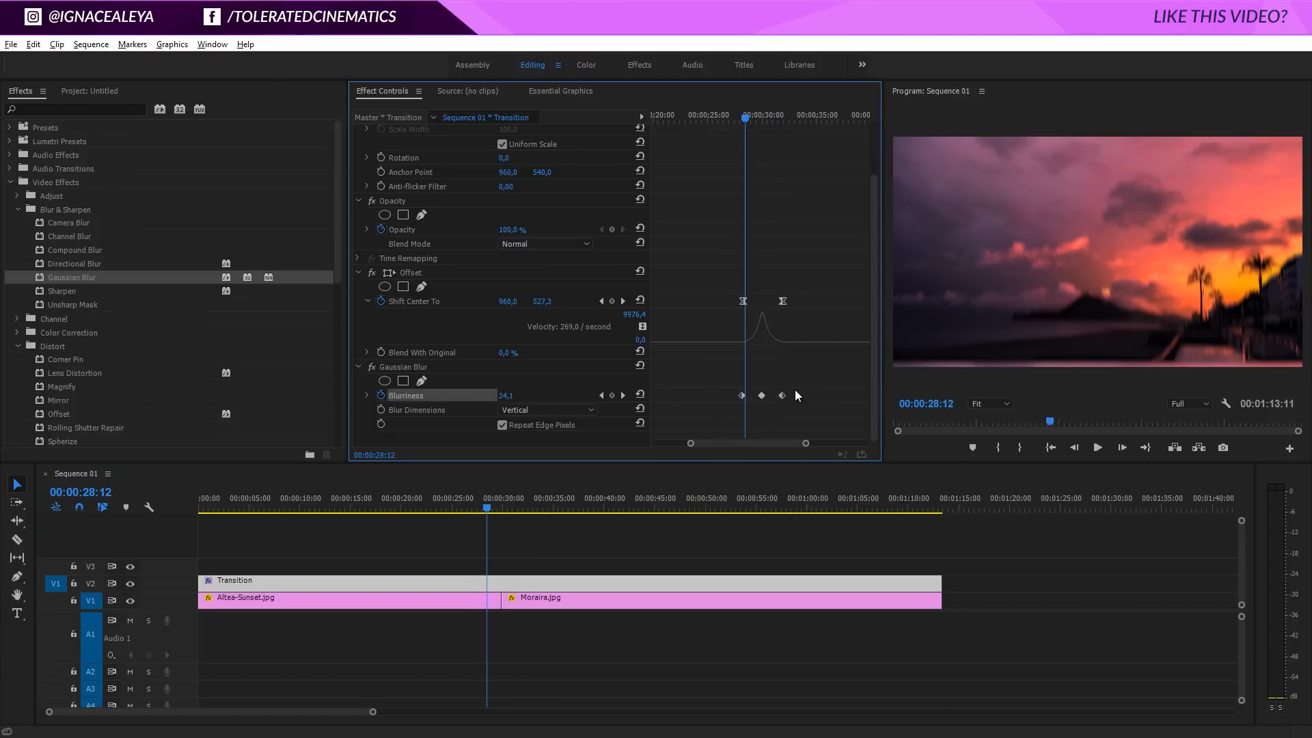
# Step: Set the interpolation of all three Blurriness keyframes to Continuous Bezier
pyautogui.moveTo(795, 388); pyautogui.dragTo(722, 410)
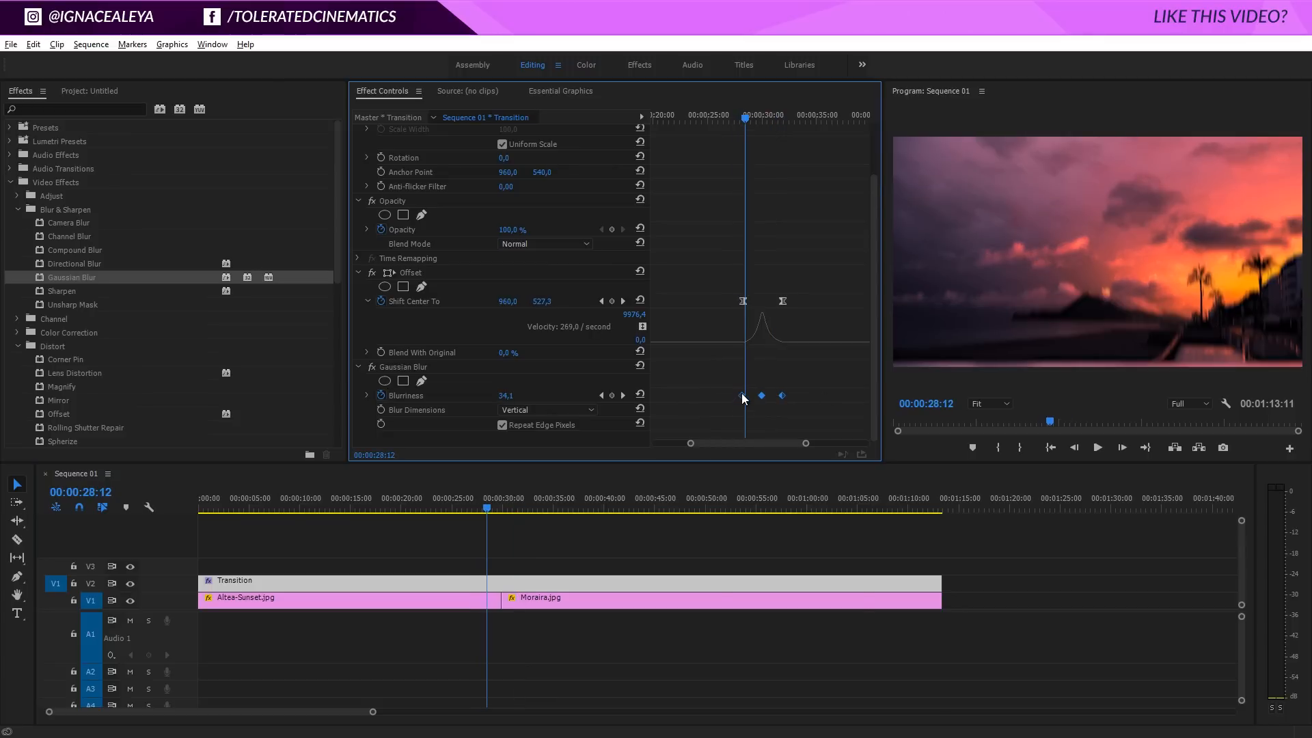
pyautogui.rightClick(741, 394)
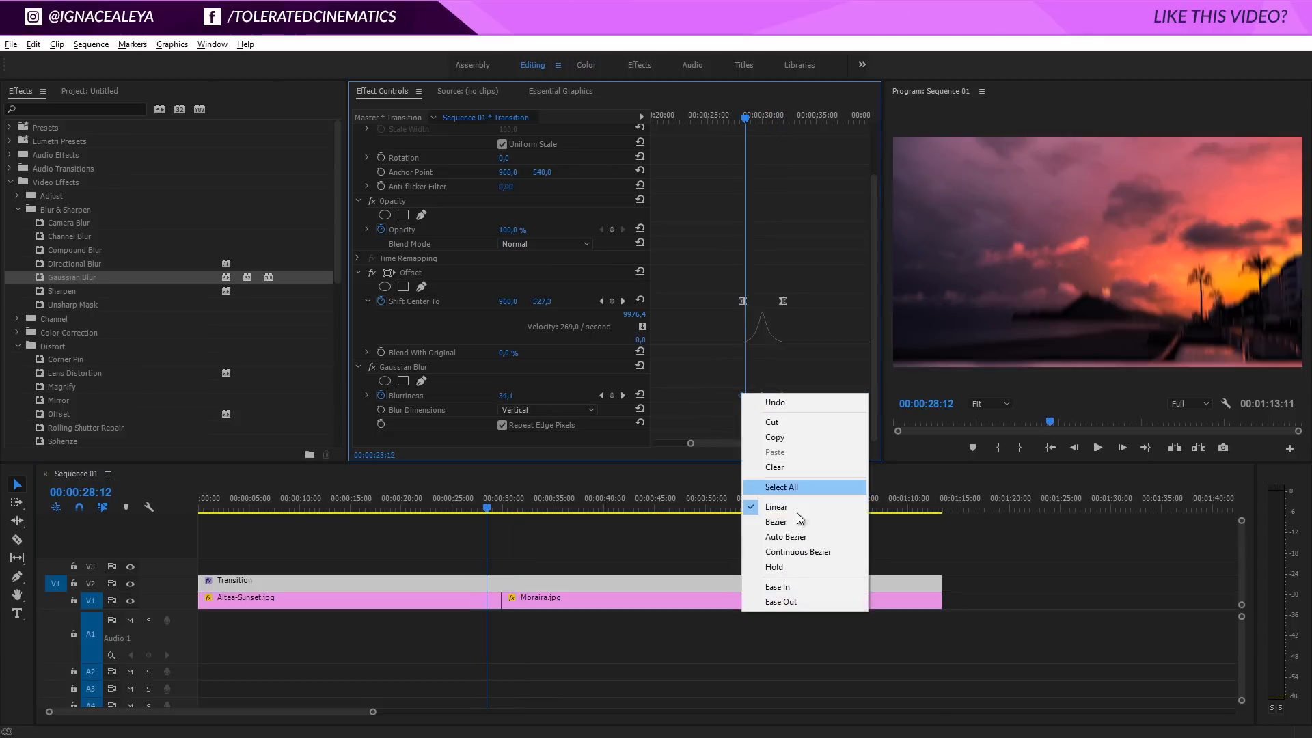
pyautogui.click(801, 552)
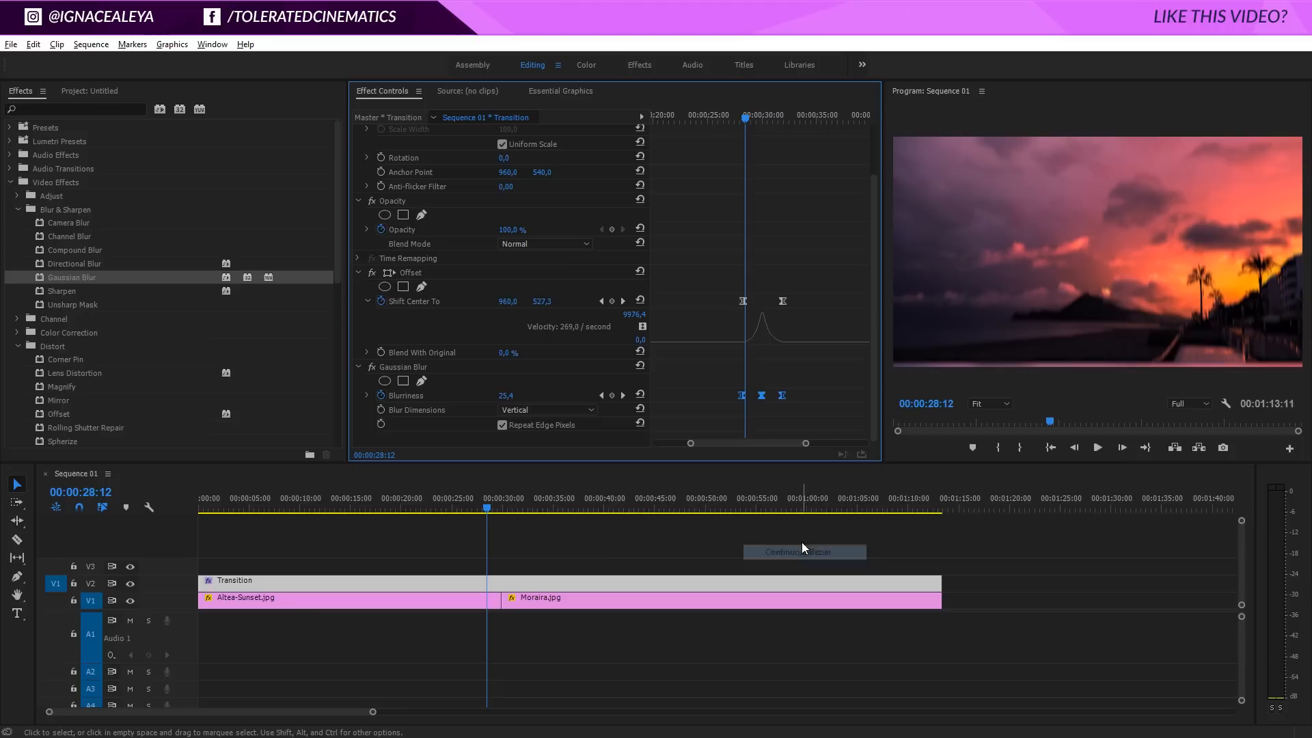
# Step: Expand the Blurriness graph and adjust the handles of its first and last keyframes to form a steep peak at the cut
pyautogui.click(367, 395)
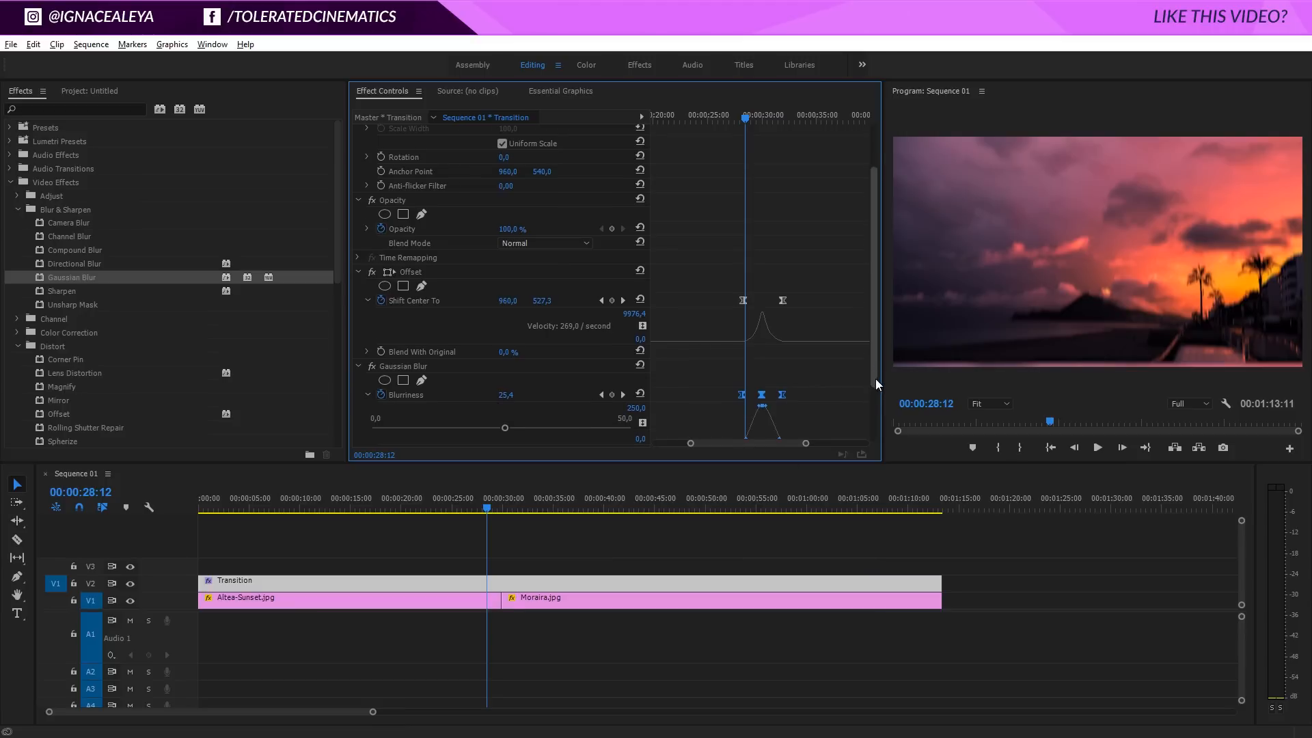
pyautogui.scroll(-1, 875, 379)
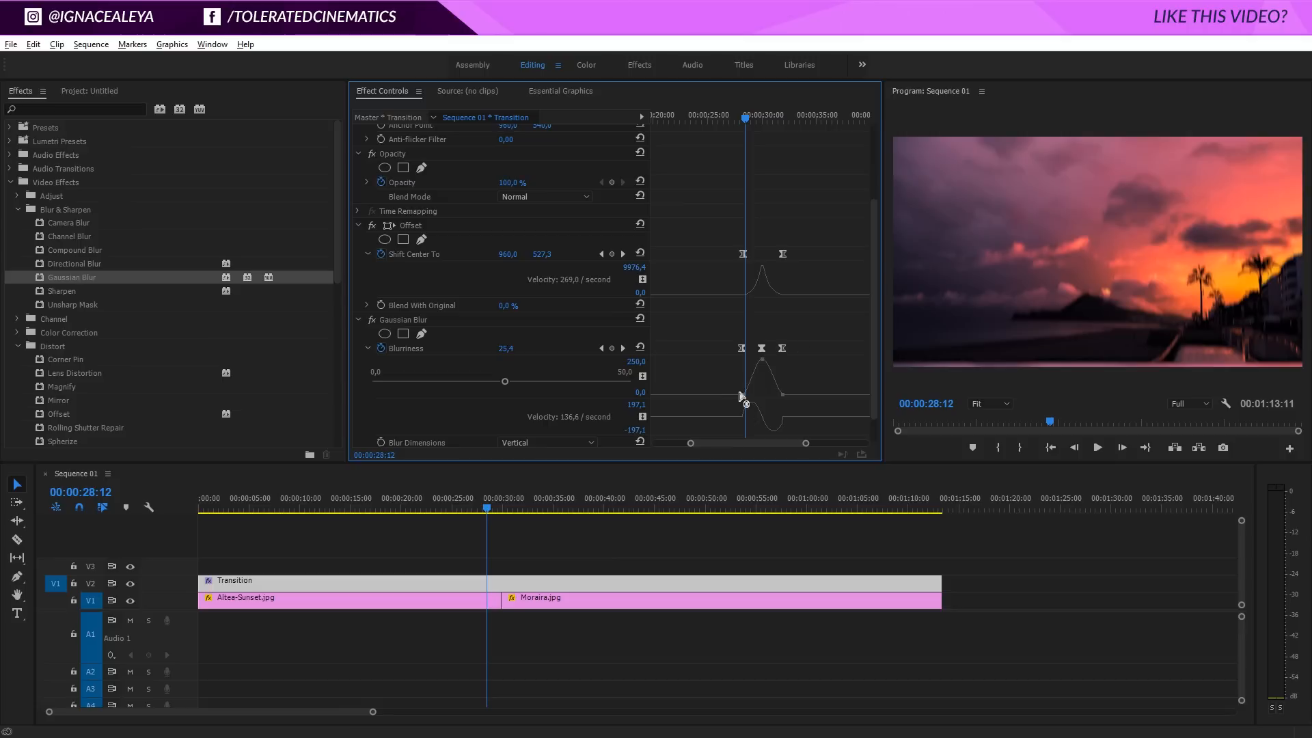
pyautogui.click(744, 394)
pyautogui.moveTo(746, 395)
pyautogui.mouseDown()
pyautogui.moveTo(776, 394)
pyautogui.moveTo(756, 395)
pyautogui.mouseUp()
pyautogui.click(782, 394)
pyautogui.click(744, 394)
# Step: Play back the transition from 00:00:22:13 to review the eased blur
pyautogui.click(427, 507)
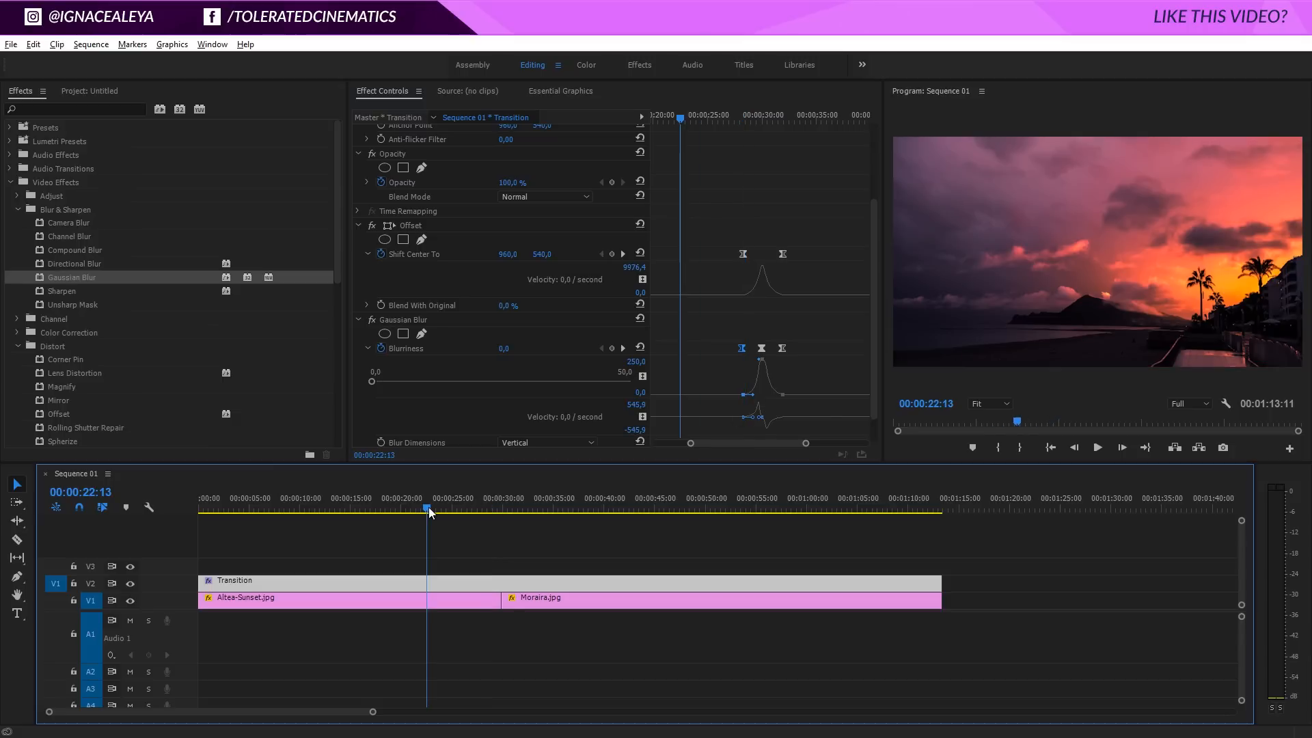
pyautogui.press('space')
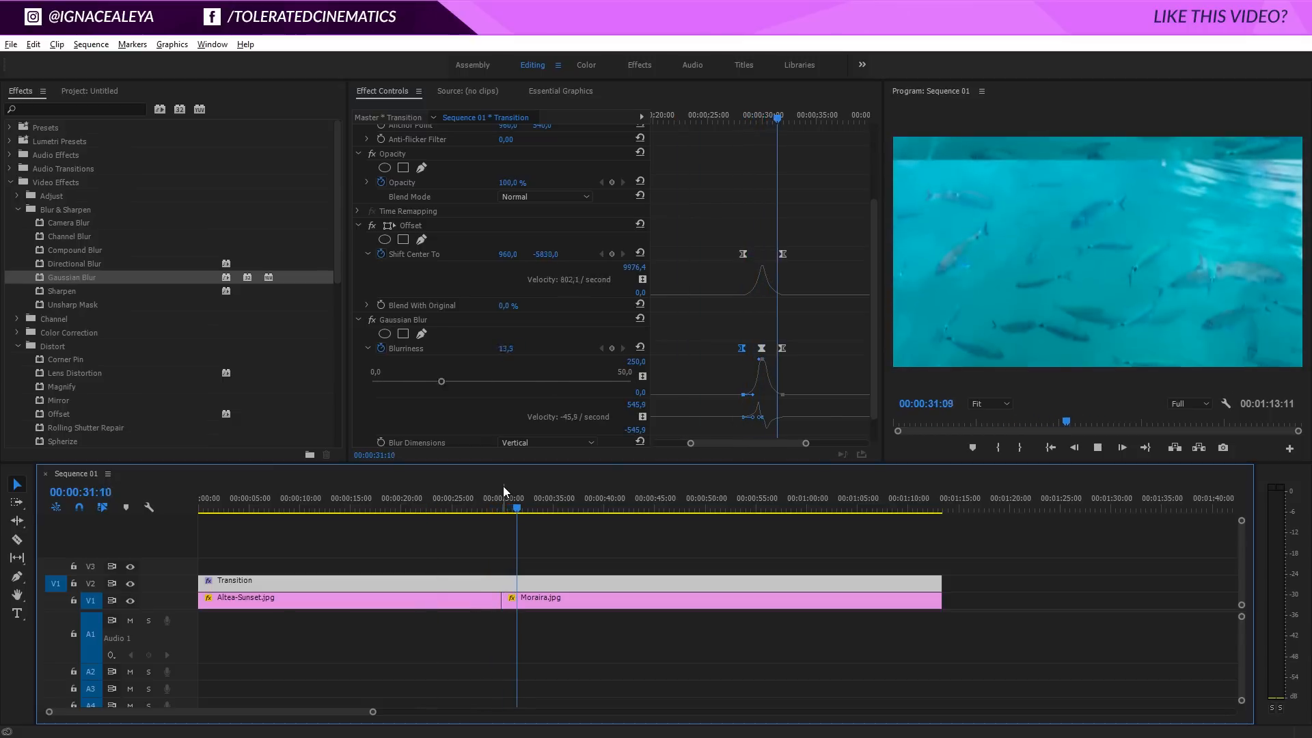
pyautogui.click(545, 507)
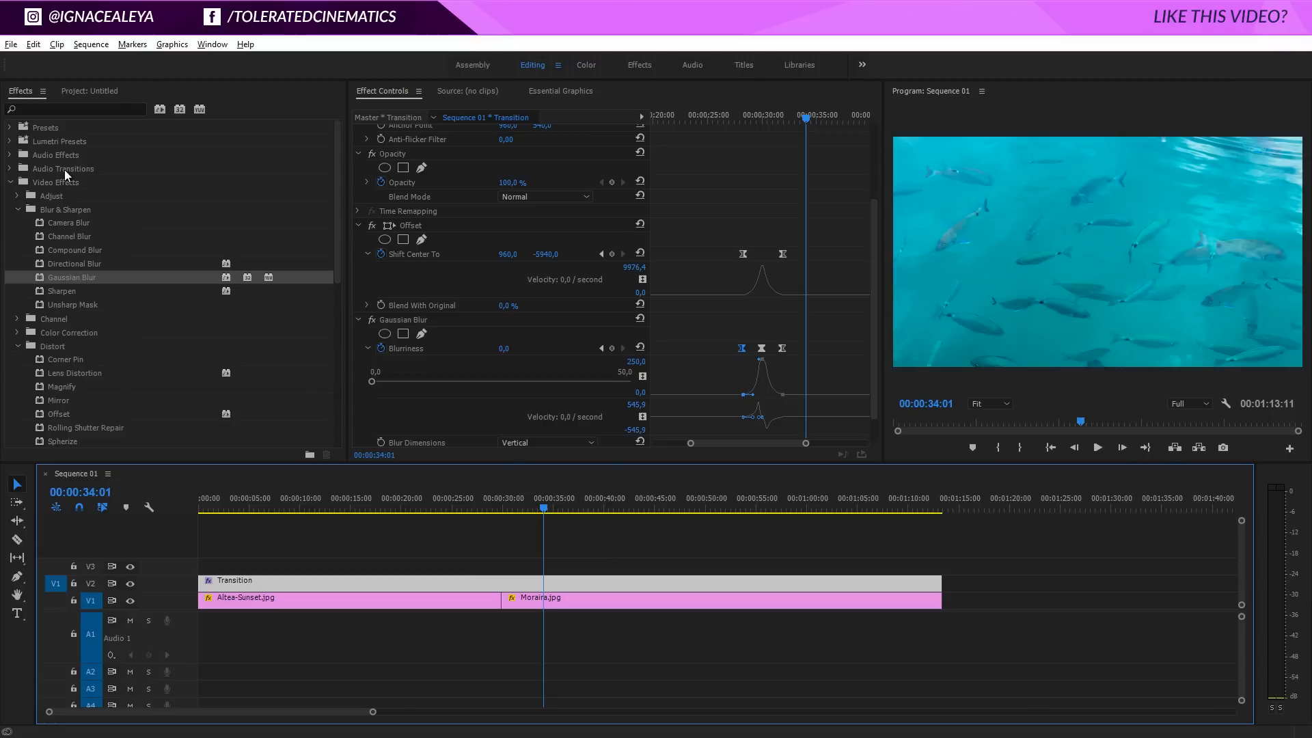
# Step: Import FAST FILM BURN 02.mp4 into the project and place it on track V4 above the cut
pyautogui.click(86, 92)
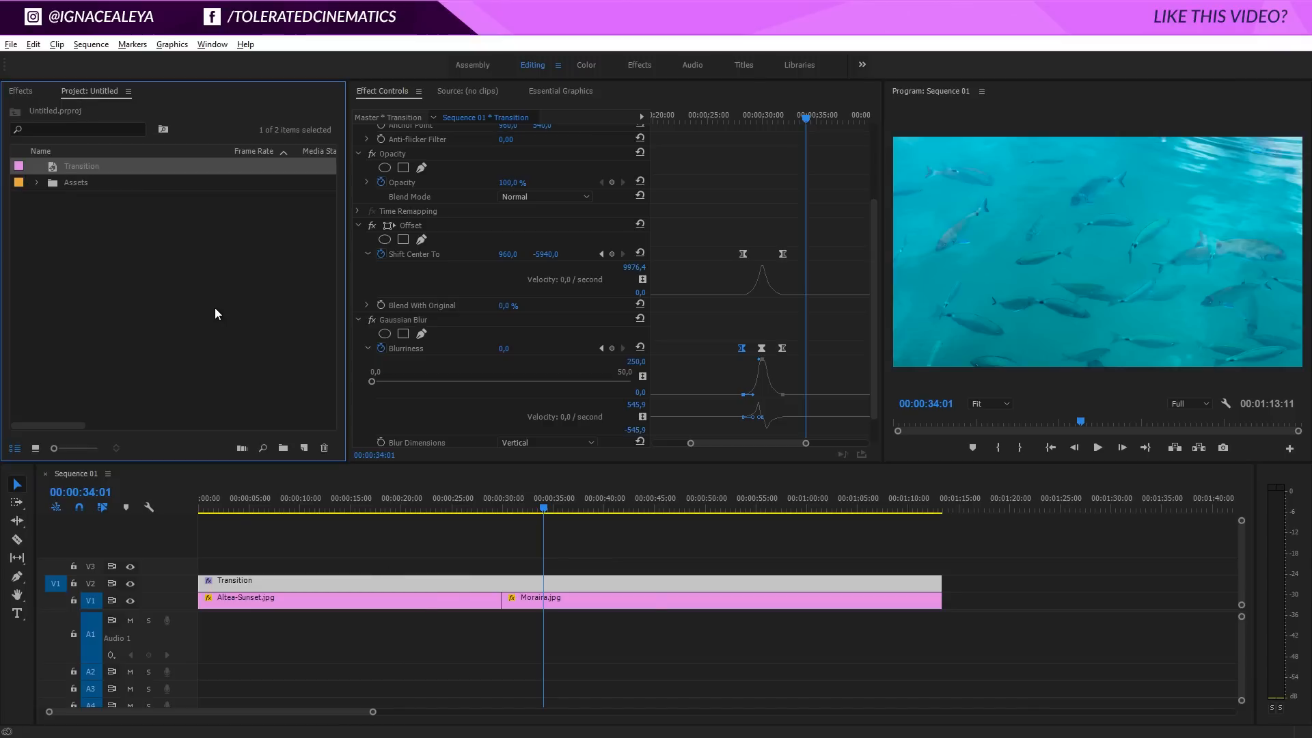
pyautogui.rightClick(179, 271)
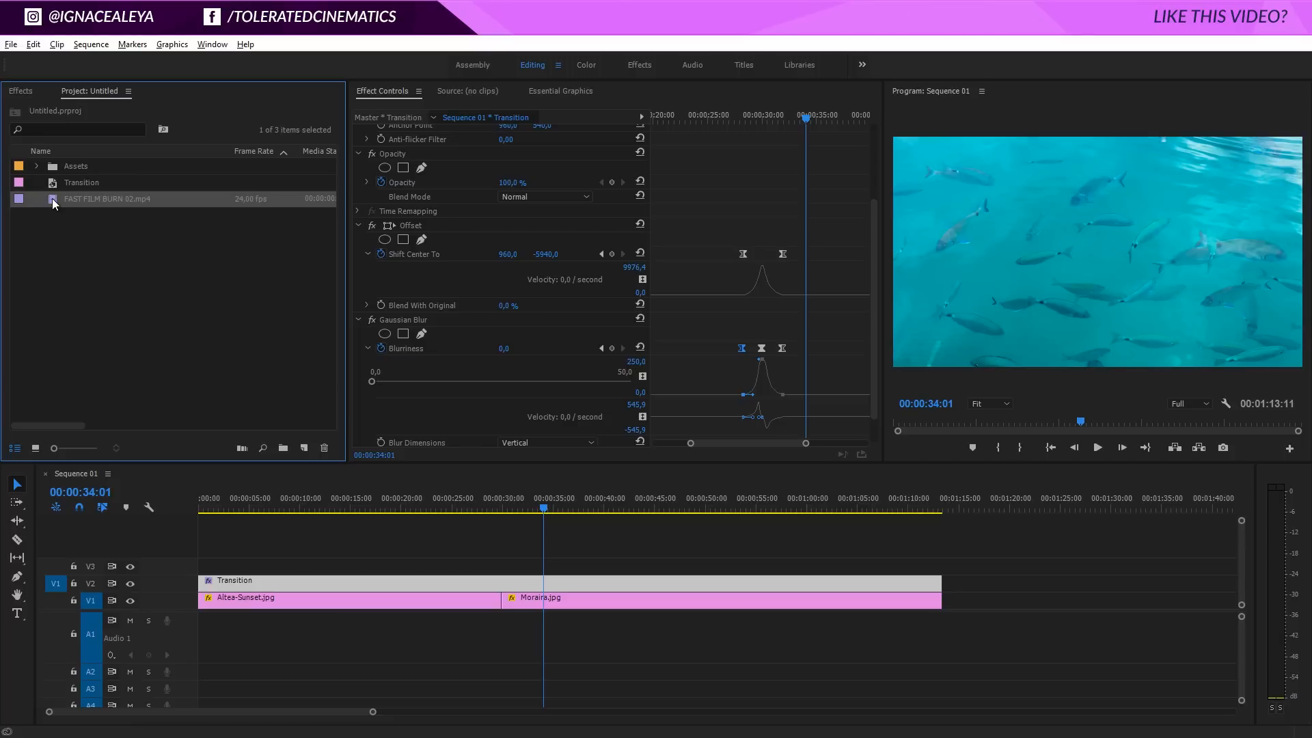
pyautogui.moveTo(52, 198)
pyautogui.mouseDown()
pyautogui.moveTo(359, 397)
pyautogui.moveTo(489, 545)
pyautogui.moveTo(516, 555)
pyautogui.mouseUp()
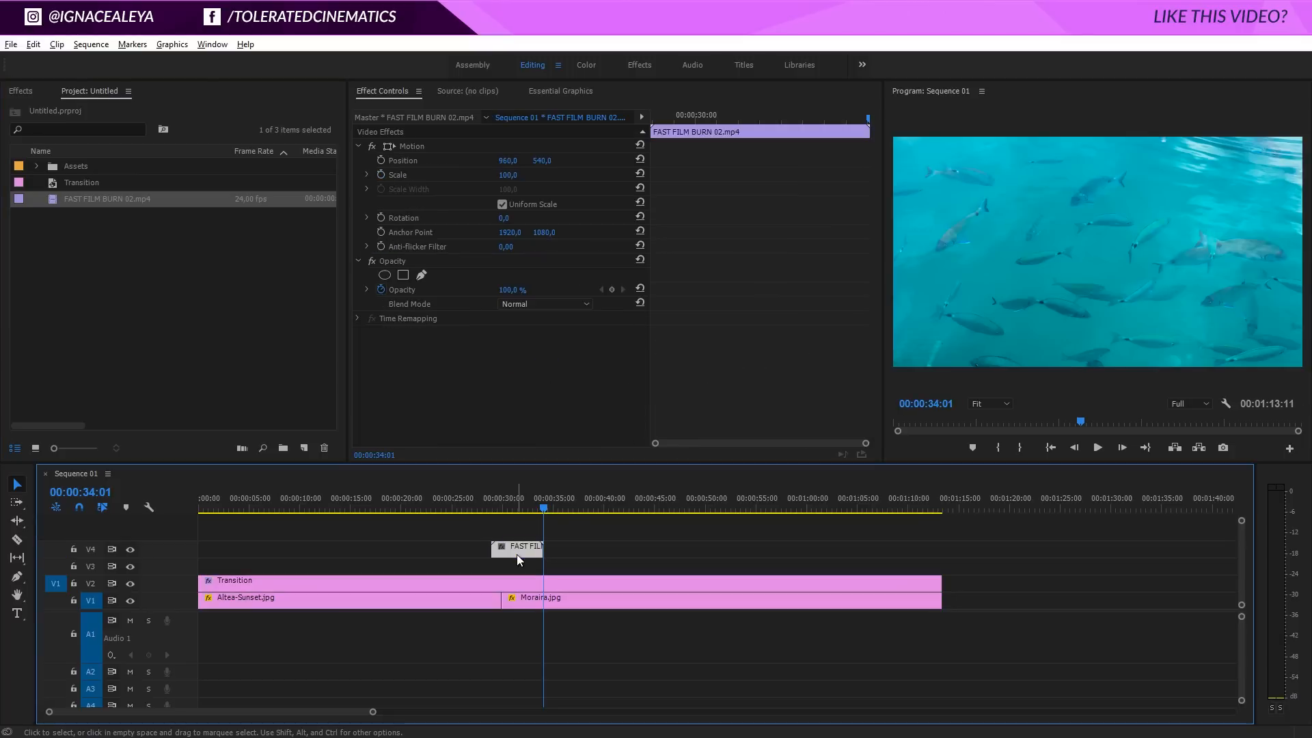
# Step: Set the film burn clip's blend mode to Screen and move it down to track V3, spanning the cut
pyautogui.click(586, 304)
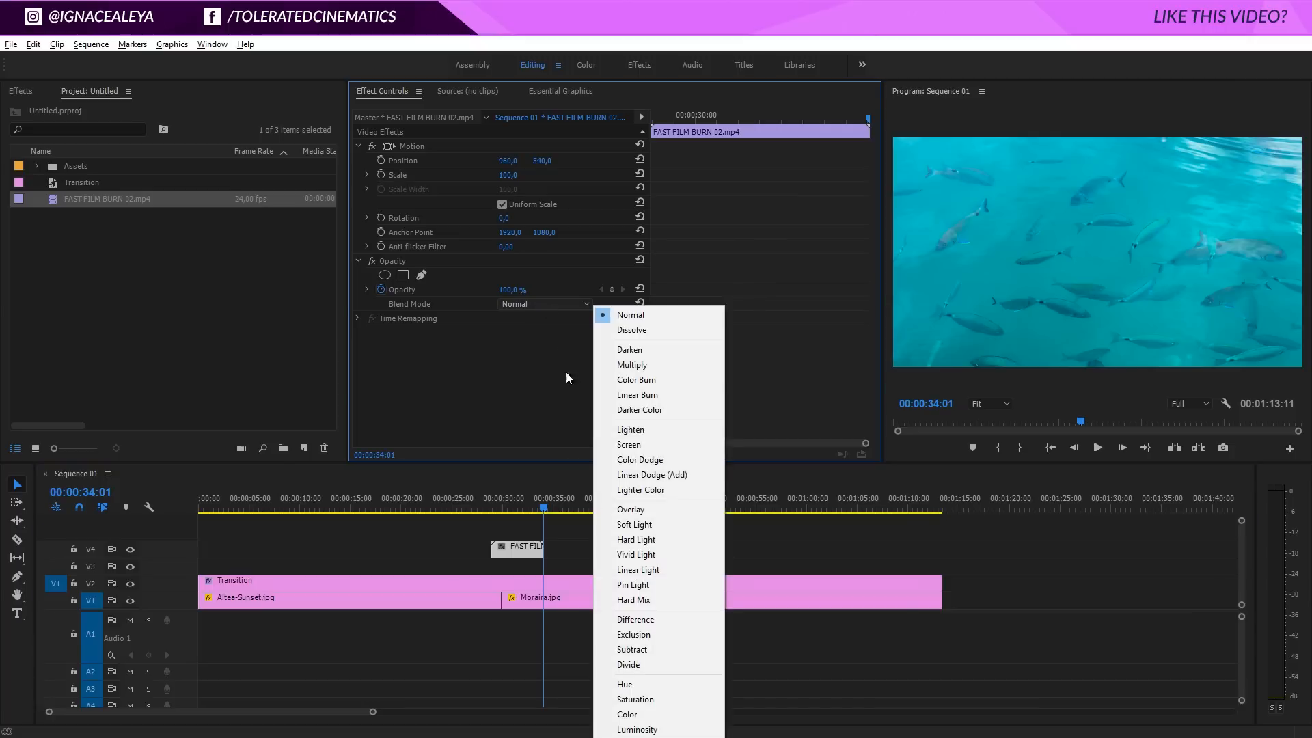
pyautogui.click(630, 445)
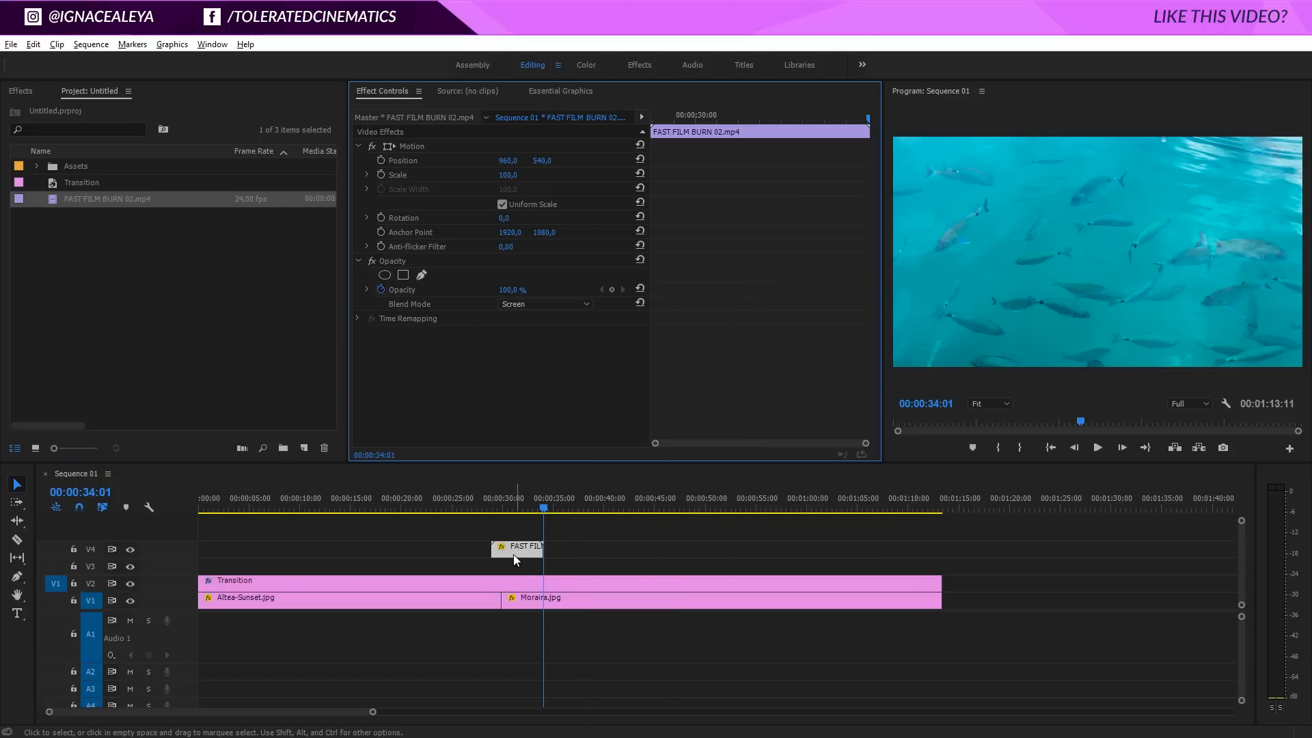
pyautogui.moveTo(514, 552); pyautogui.dragTo(514, 569)
pyautogui.moveTo(513, 505); pyautogui.dragTo(501, 504)
pyautogui.moveTo(527, 563); pyautogui.dragTo(512, 571)
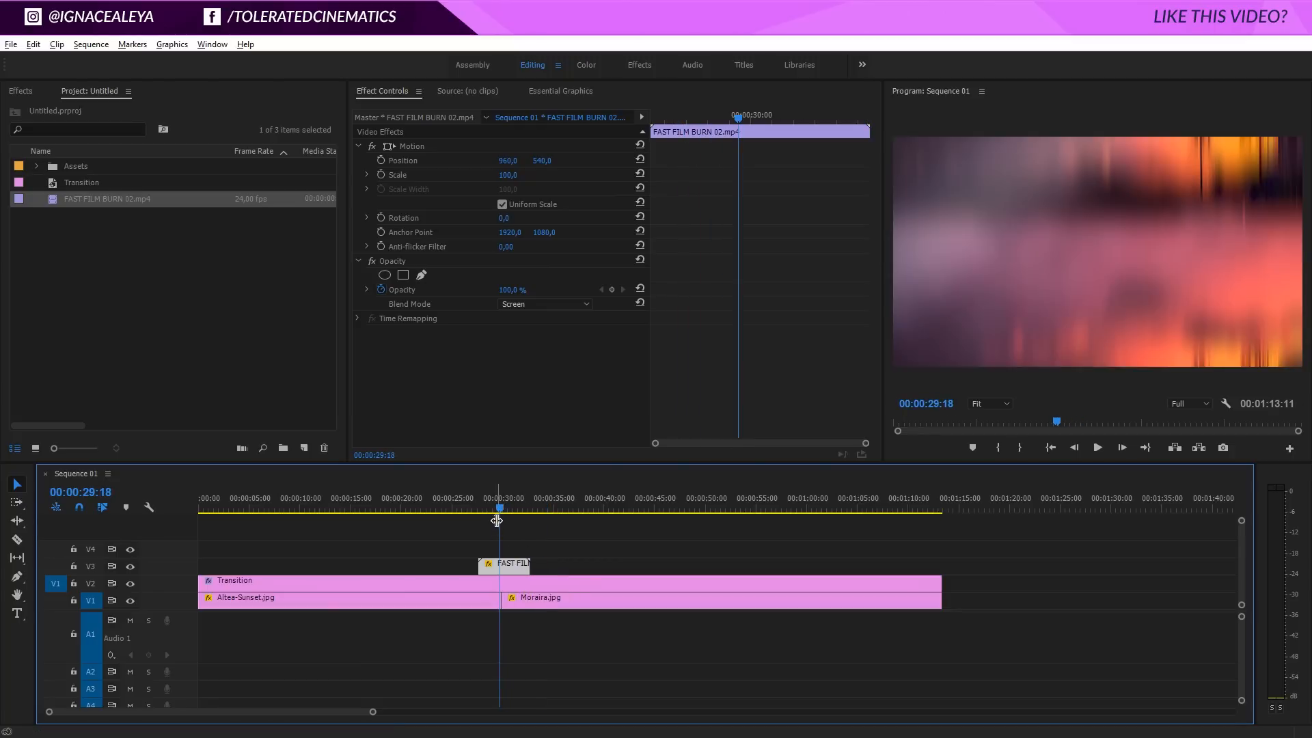
# Step: Play back the transition with the film burn overlay and shift the overlay clip slightly earlier on V3
pyautogui.click(476, 503)
pyautogui.press('space')
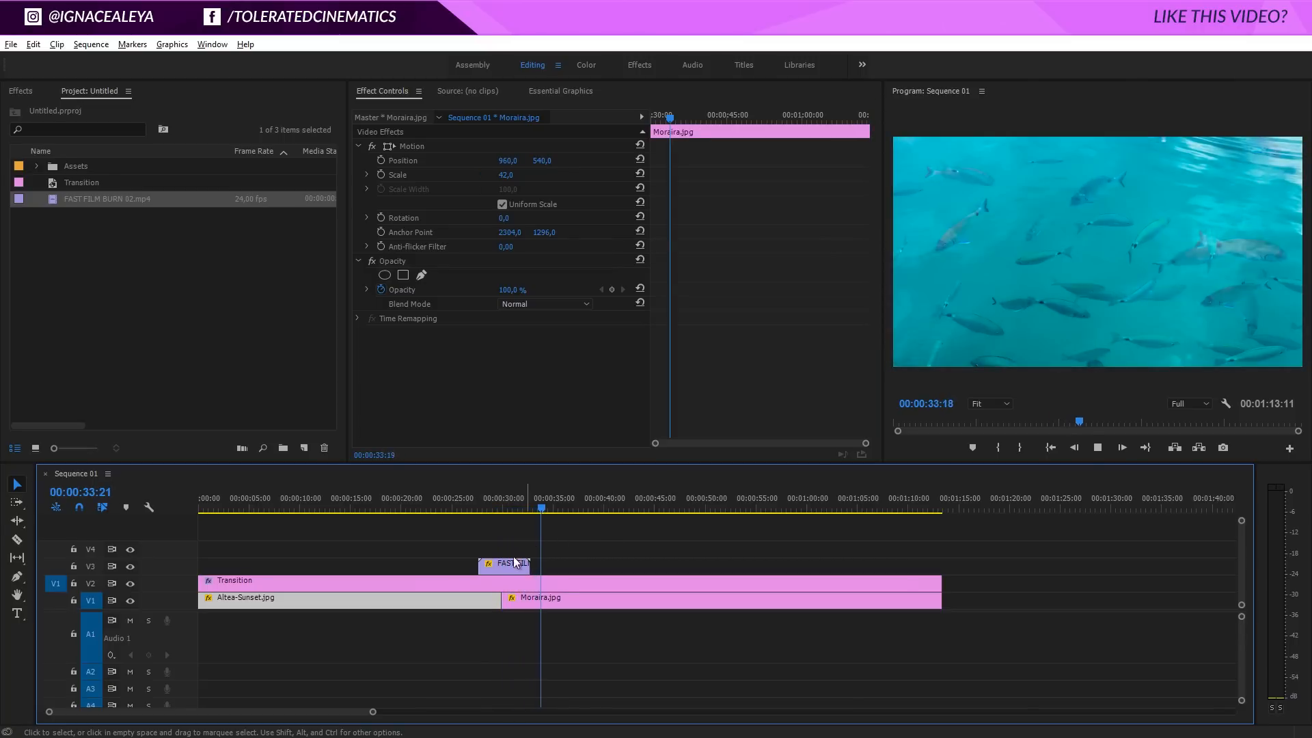
pyautogui.moveTo(512, 565); pyautogui.dragTo(496, 562)
# Step: Play back the transition from 00:00:26:05 to check the film burn's new timing
pyautogui.click(466, 499)
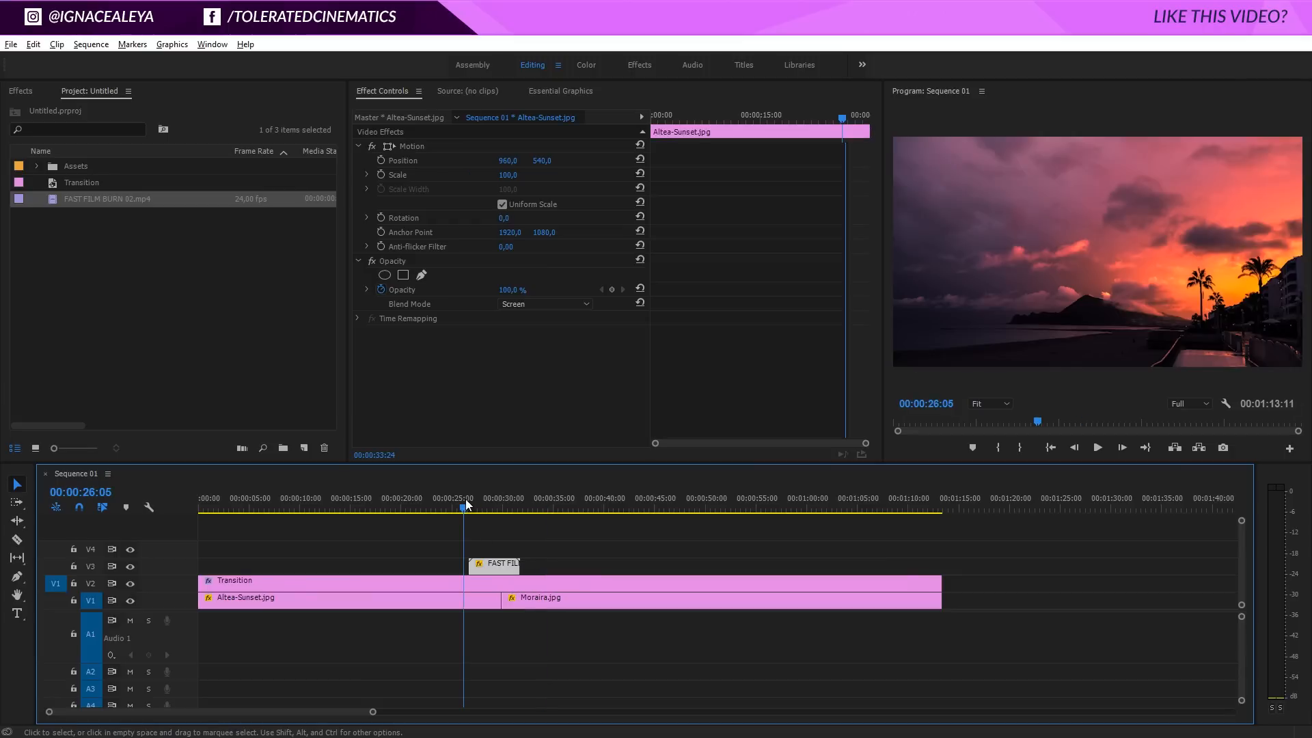
pyautogui.press('space')
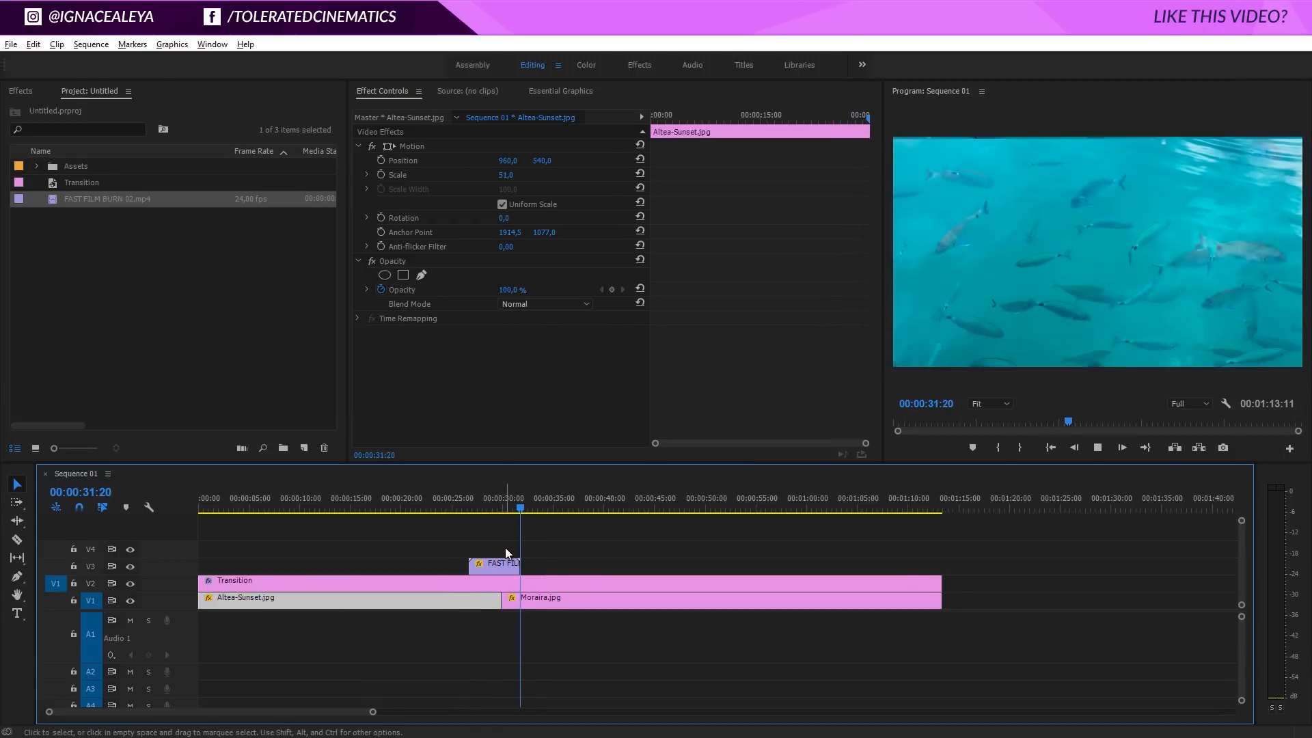
pyautogui.click(528, 511)
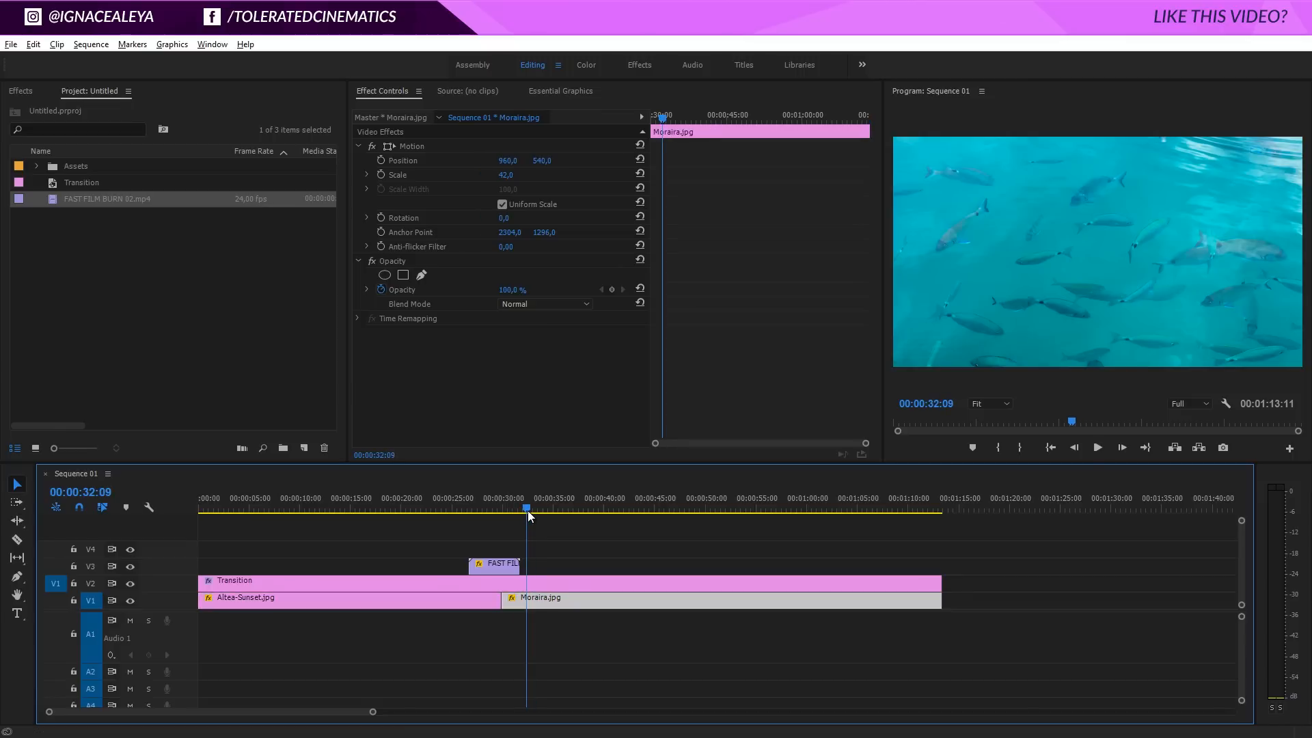